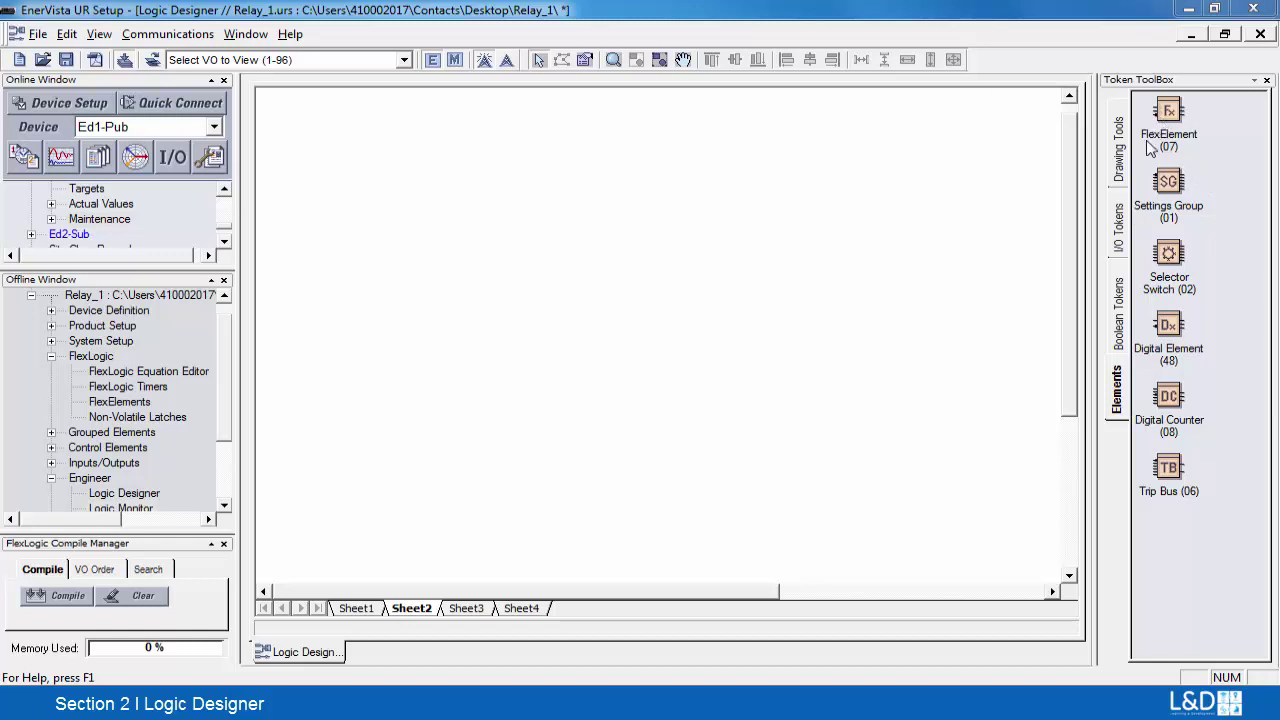
- Place a FlexAnalog input token on Sheet2 and a FlexElement token to its right
left_click(1120, 228)
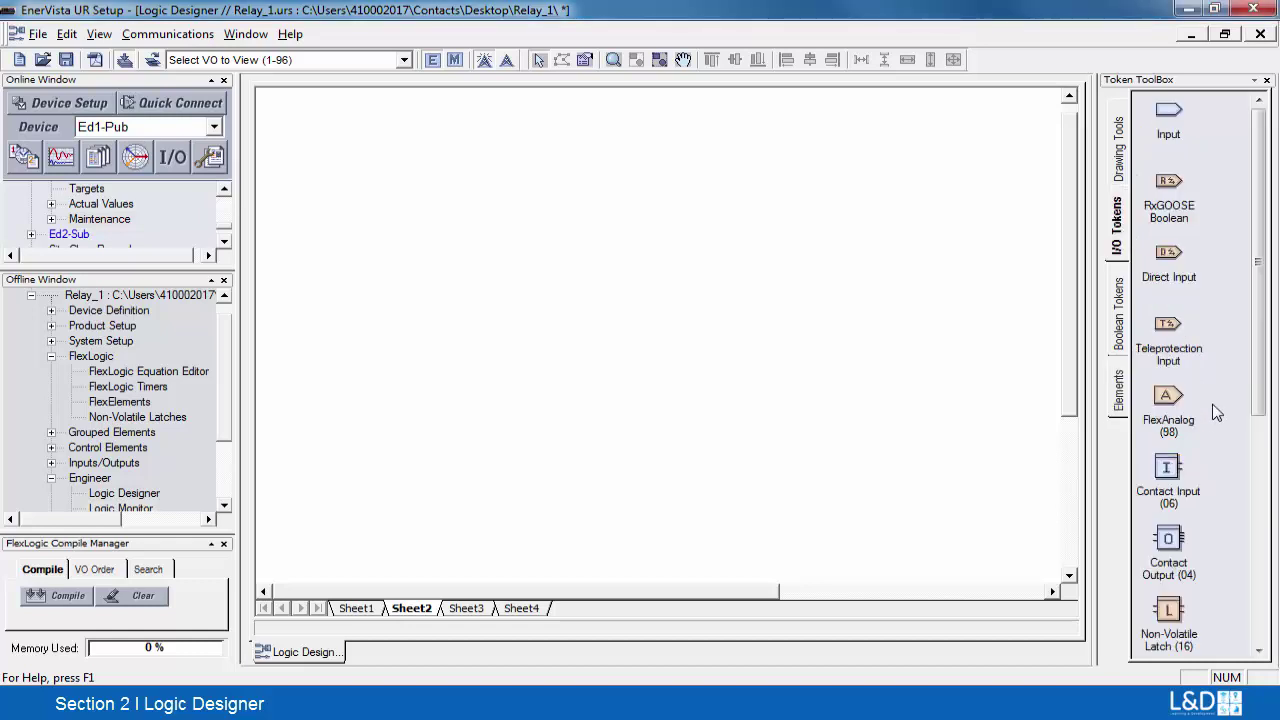
left_click_drag(1173, 400, 443, 229)
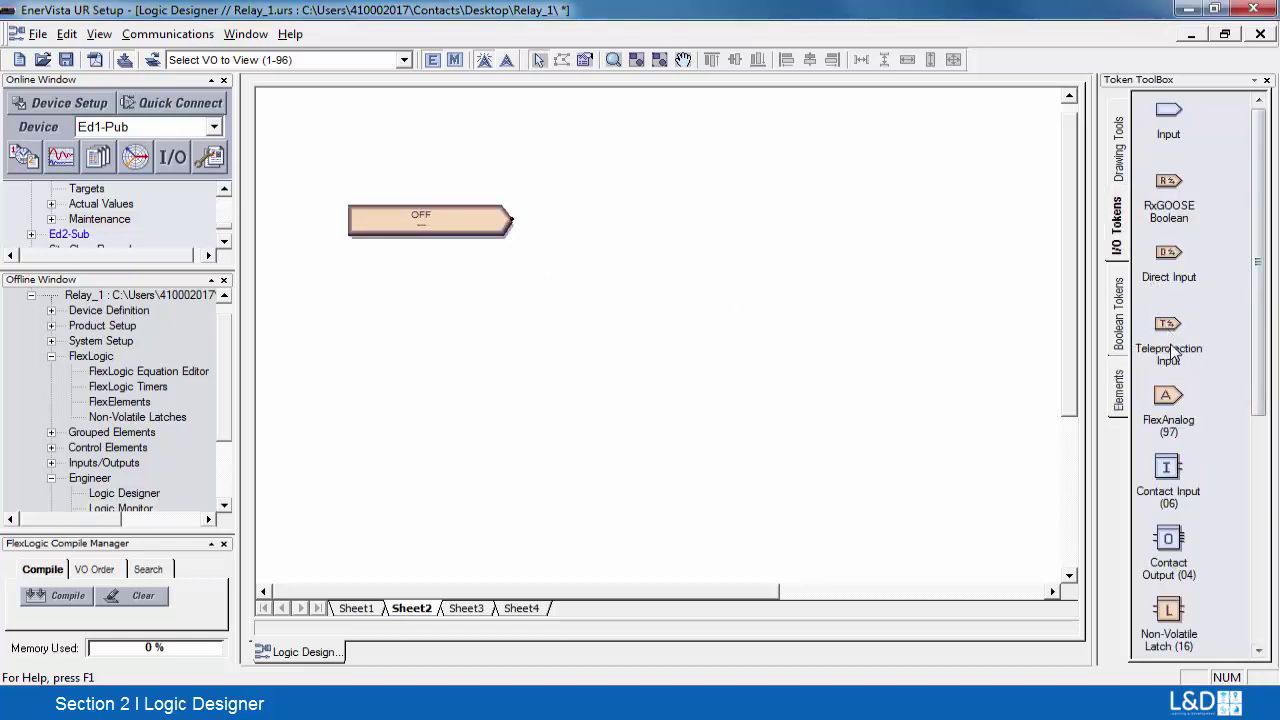
left_click(1118, 395)
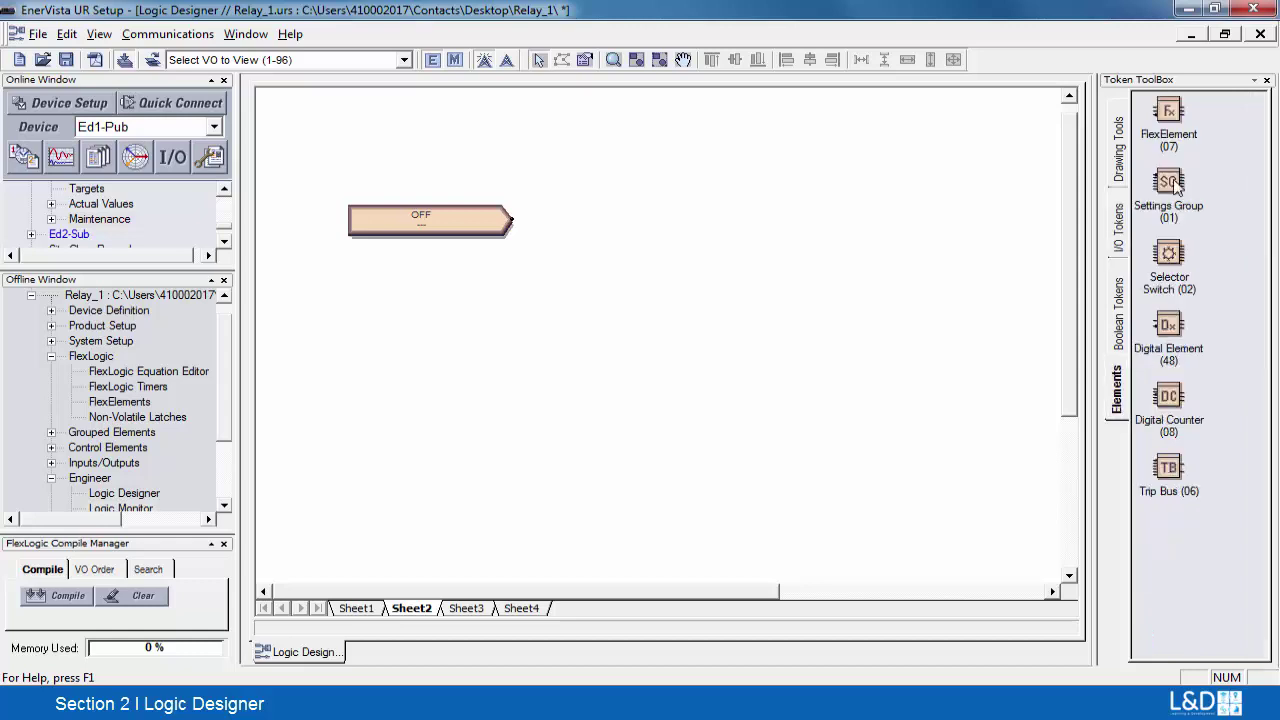
left_click_drag(1168, 112, 728, 230)
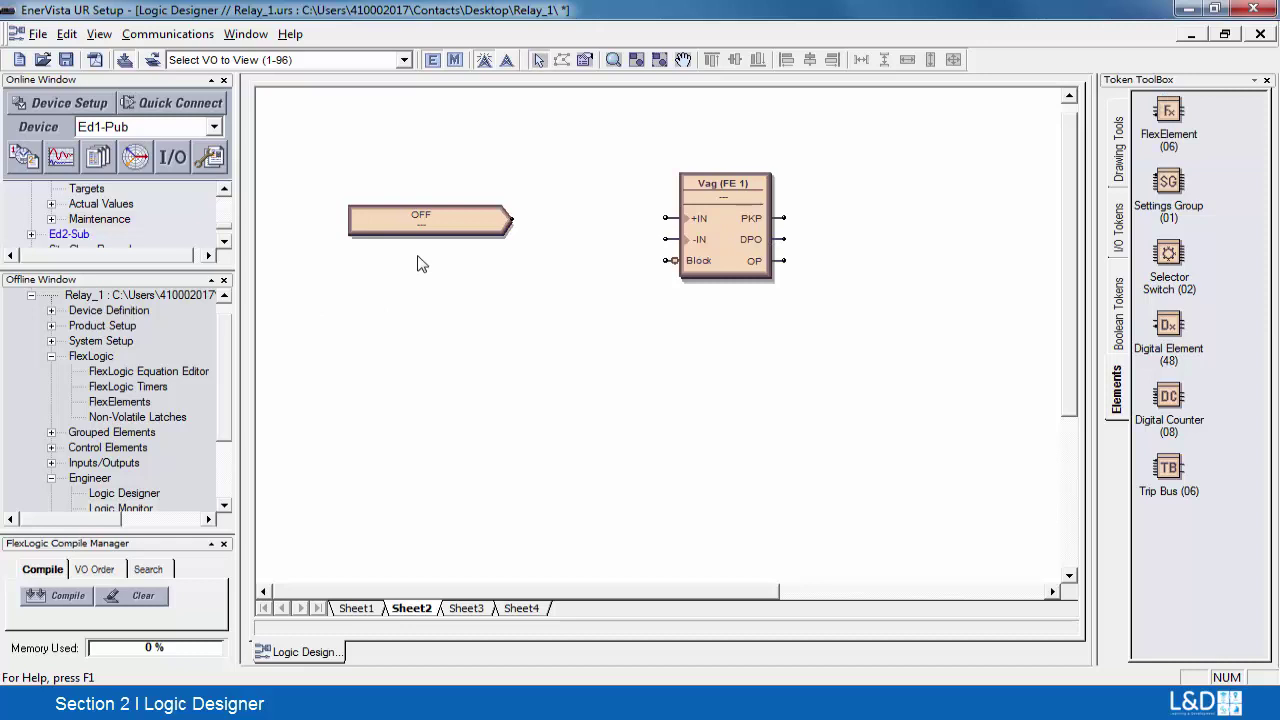
- Assign the FlexAnalog input to SRC1 Vag RMS from the Source 1 Voltage family
double_click(425, 218)
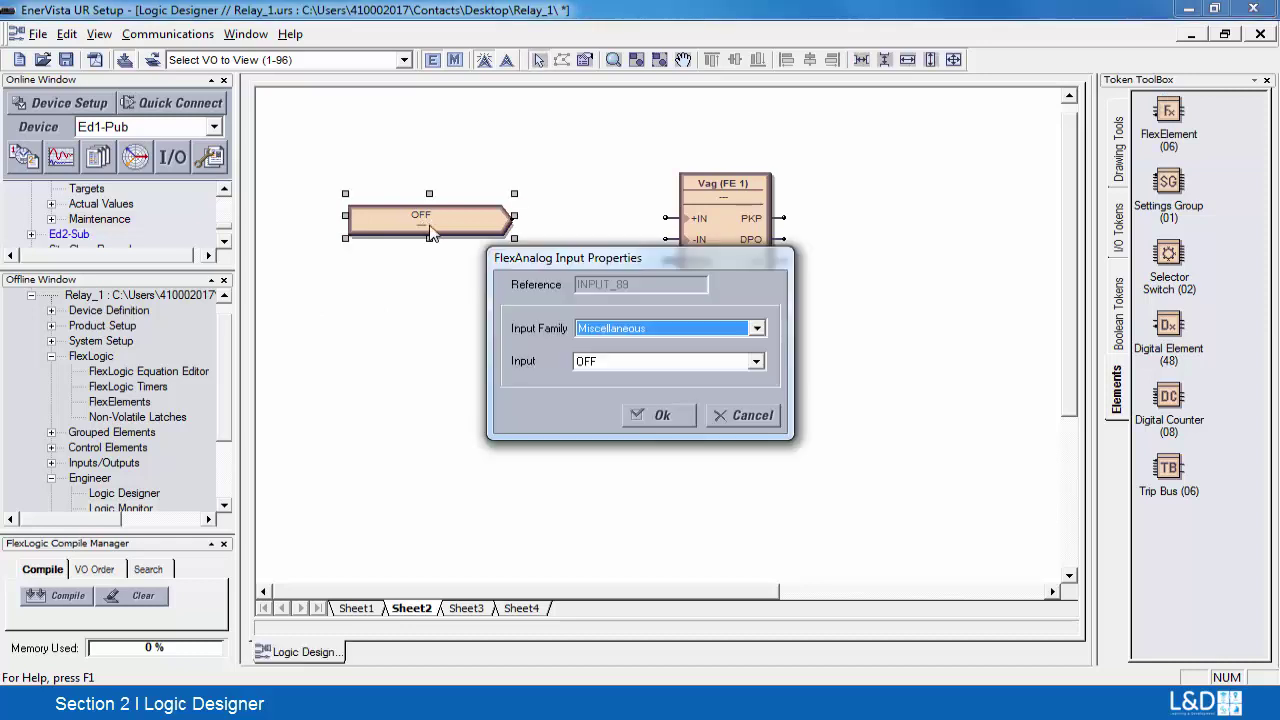
left_click(757, 328)
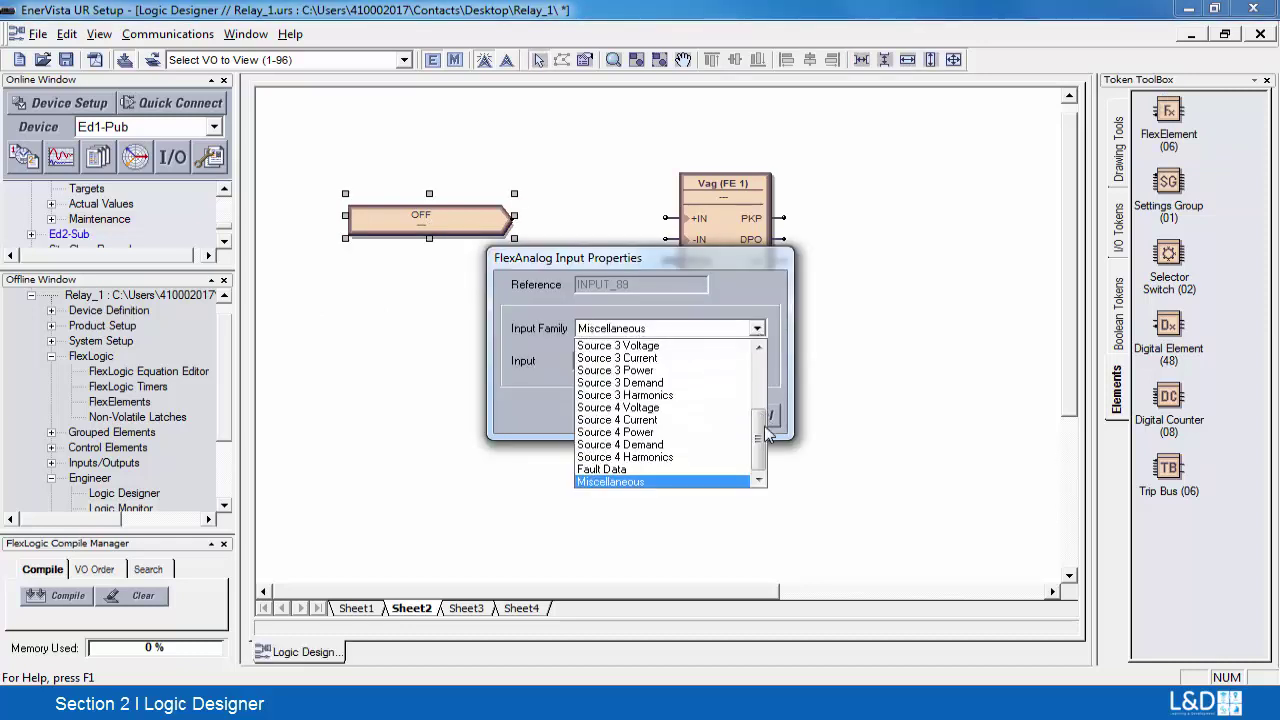
left_click_drag(762, 435, 760, 352)
left_click(700, 357)
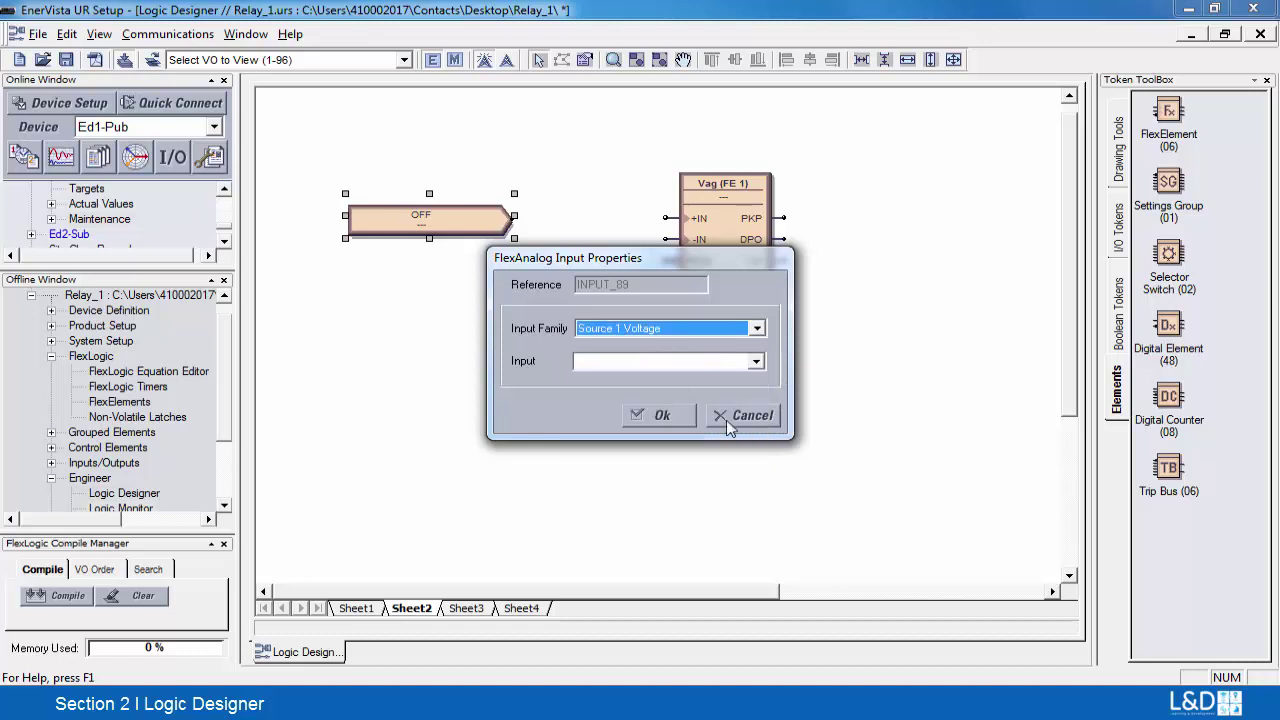
left_click(757, 363)
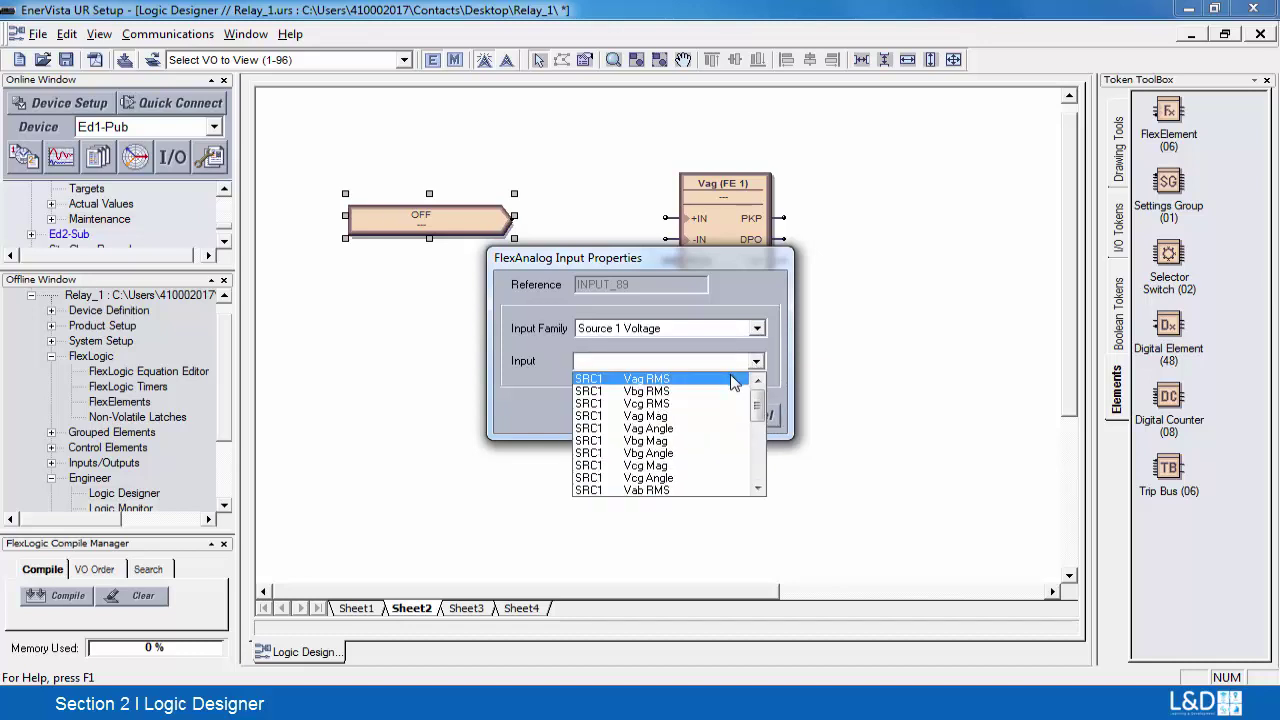
left_click(733, 382)
left_click(655, 415)
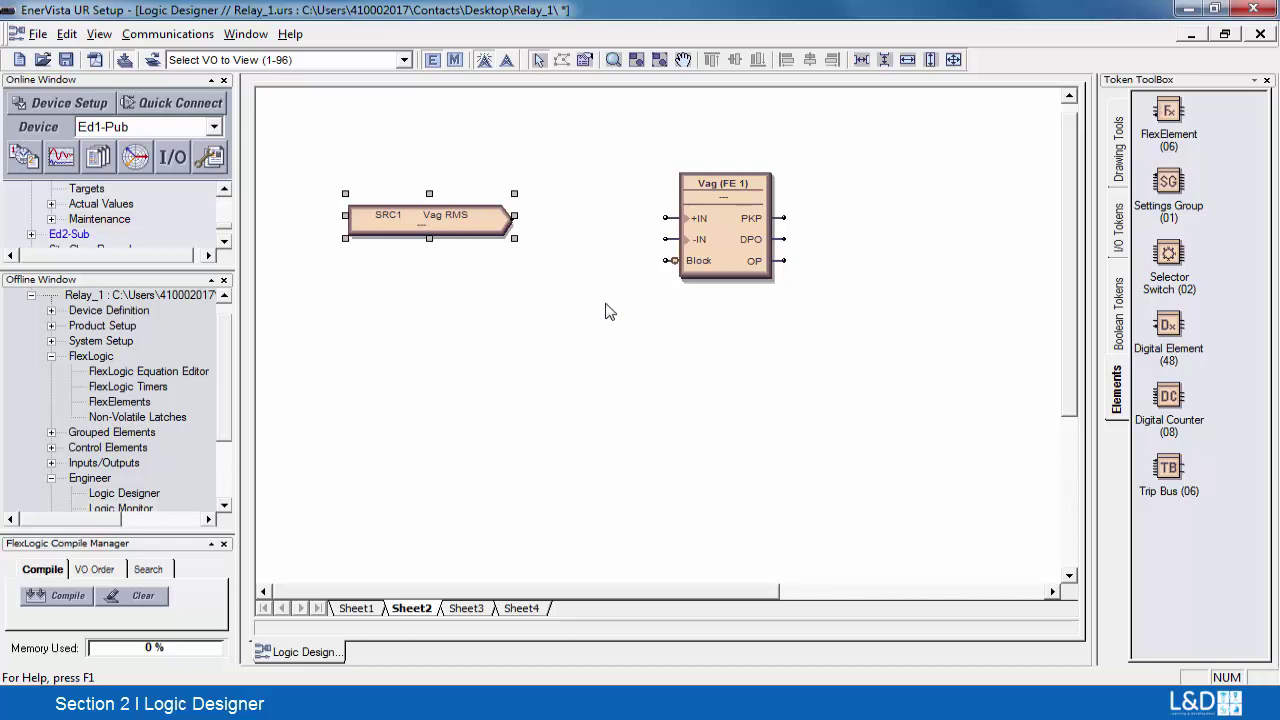
- Rename the FlexElement to Va and wire the SRC1 Vag RMS input to its +IN terminal
double_click(720, 224)
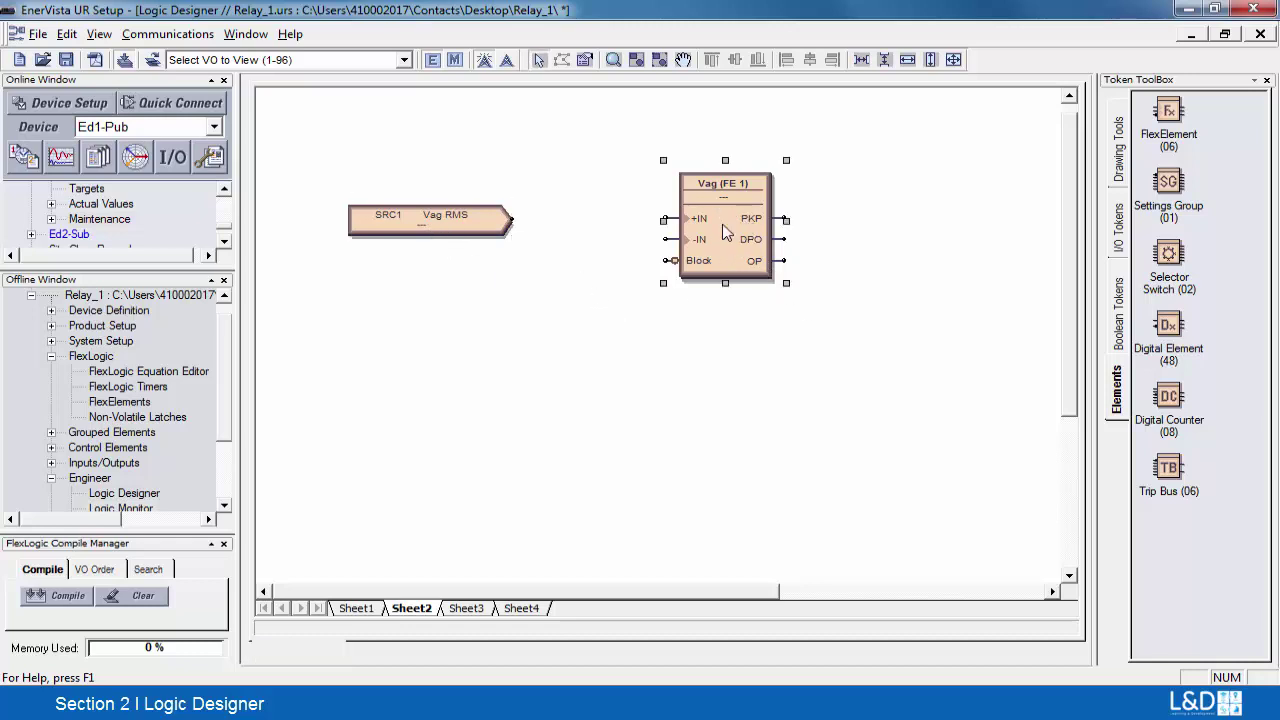
left_click(613, 190)
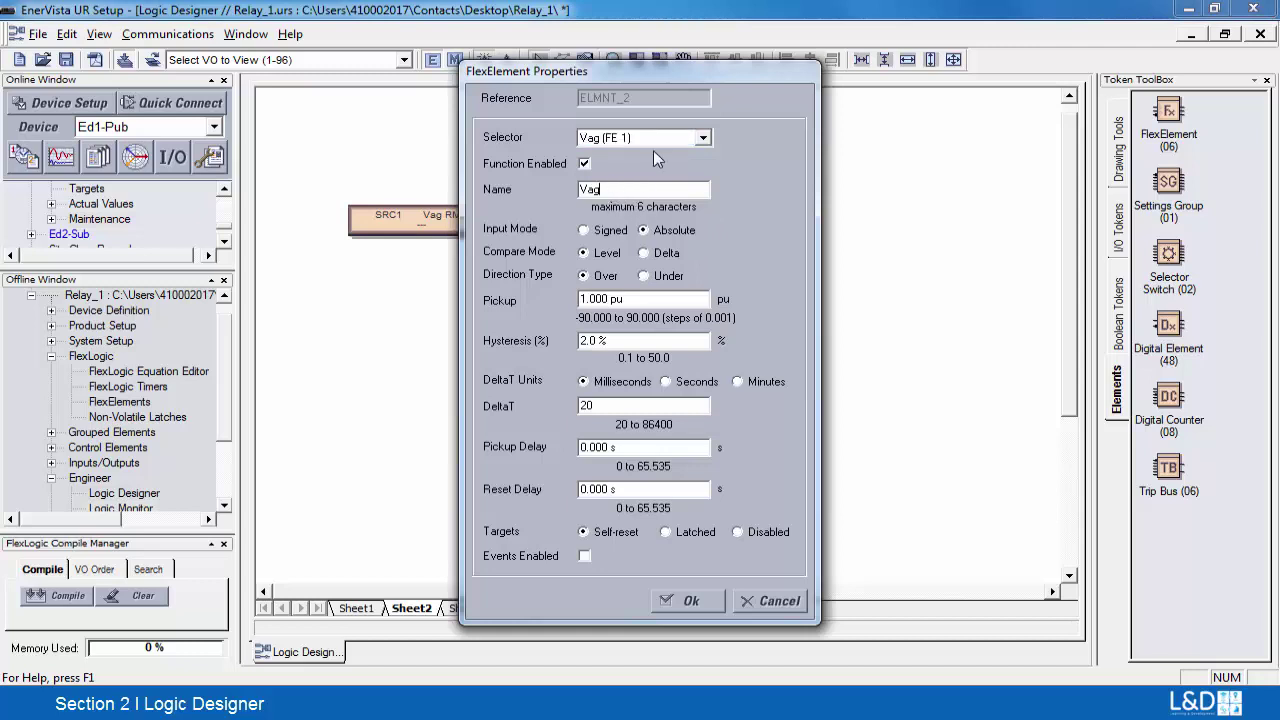
left_click_drag(618, 189, 565, 187)
left_click(690, 602)
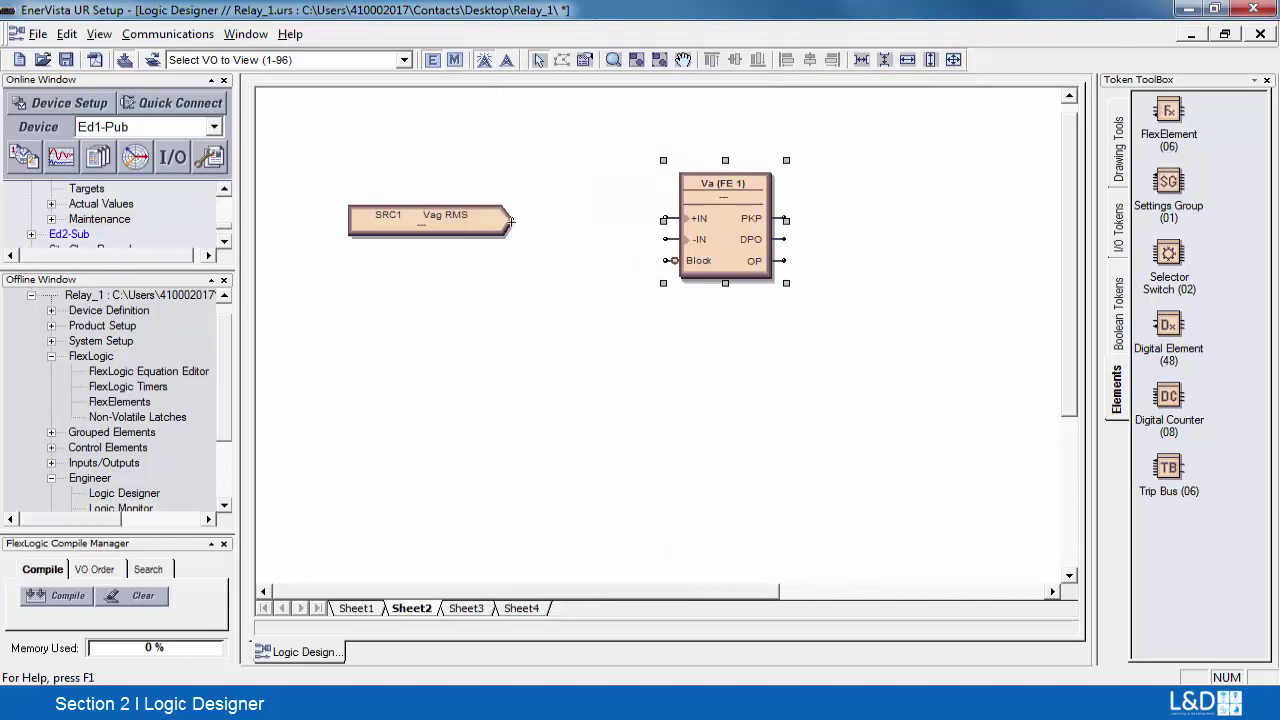
left_click_drag(510, 220, 666, 218)
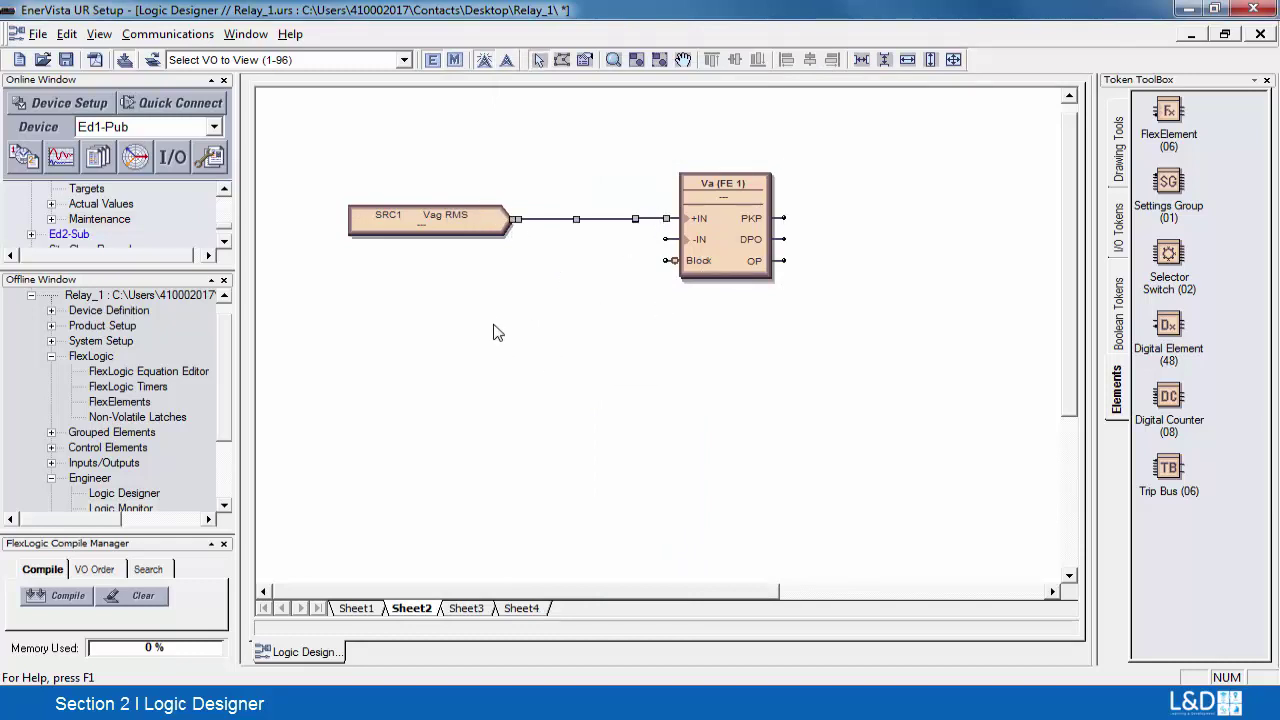
left_click(497, 398)
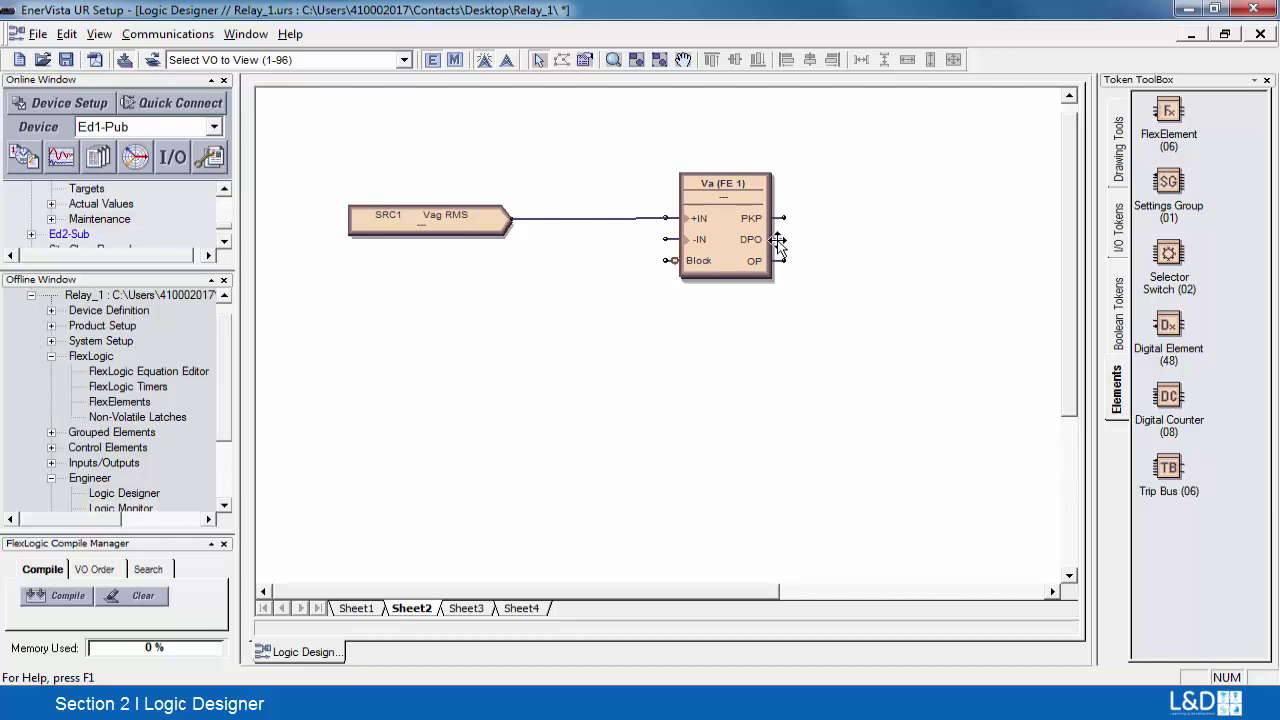
- Place an Input token below the Vag RMS input and set its input to Vag (FE 1) OP from Monitoring & Miscellaneous
left_click(1114, 226)
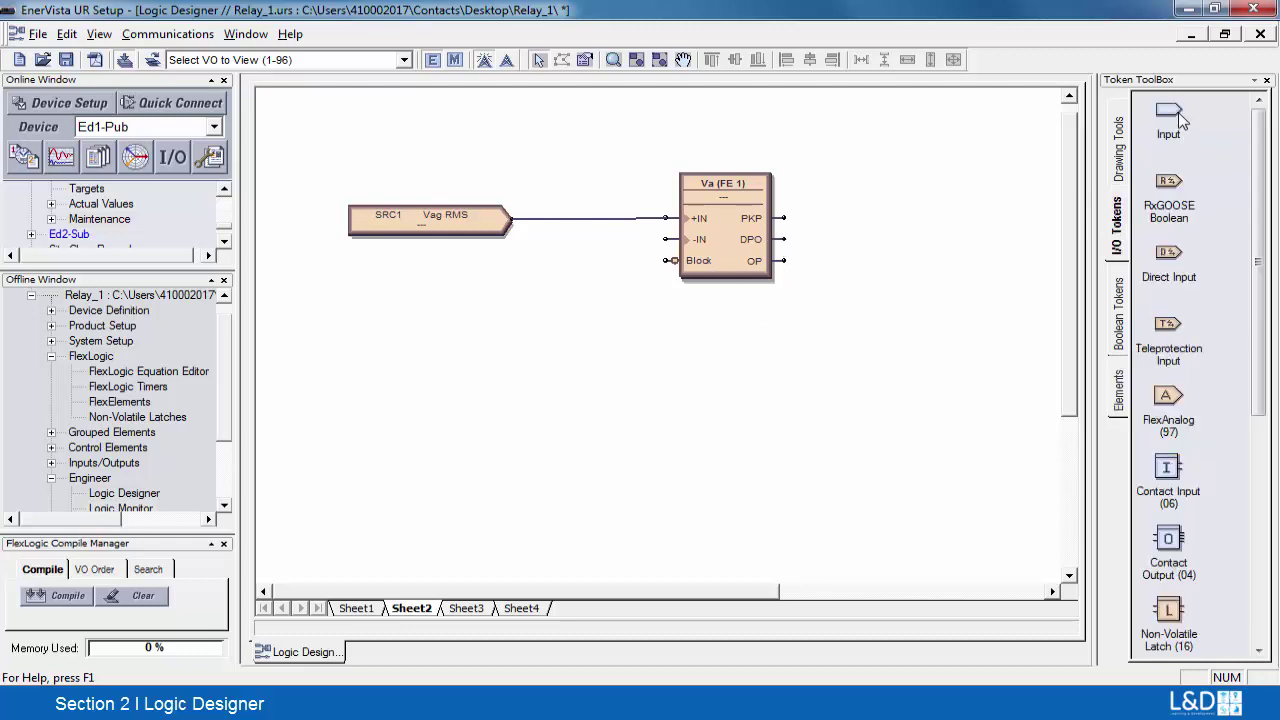
left_click_drag(1180, 120, 495, 342)
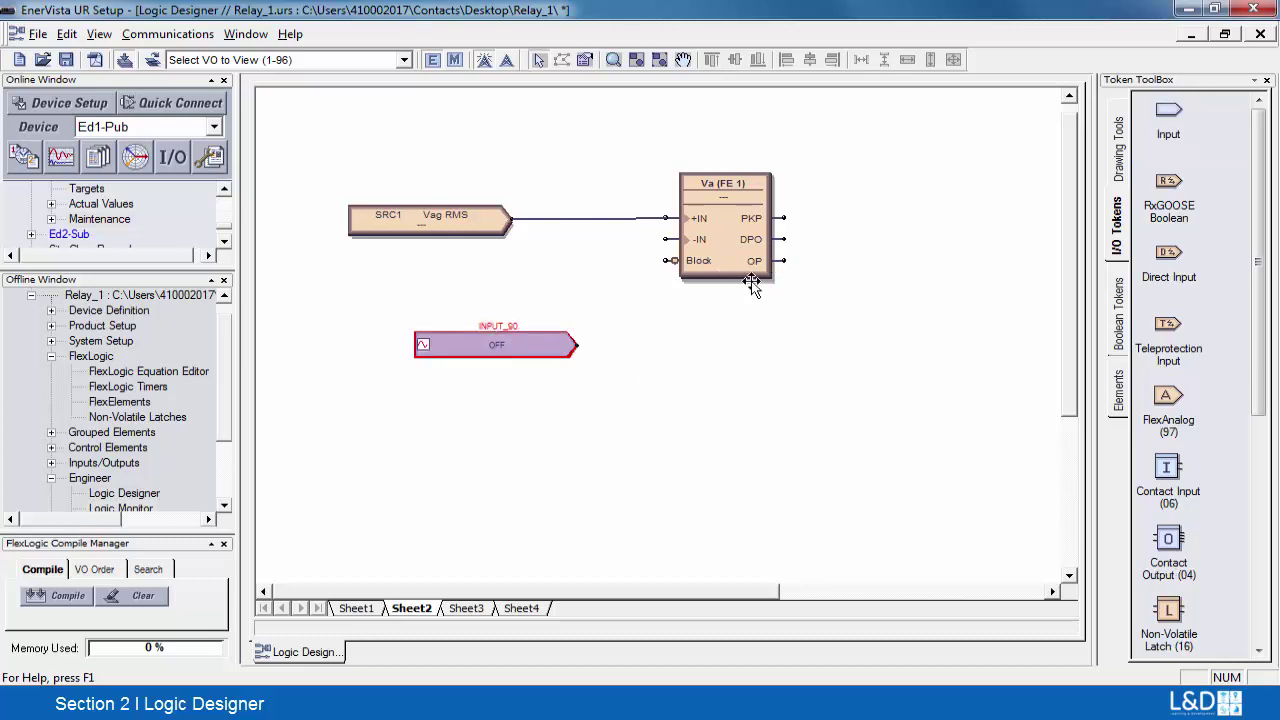
double_click(536, 345)
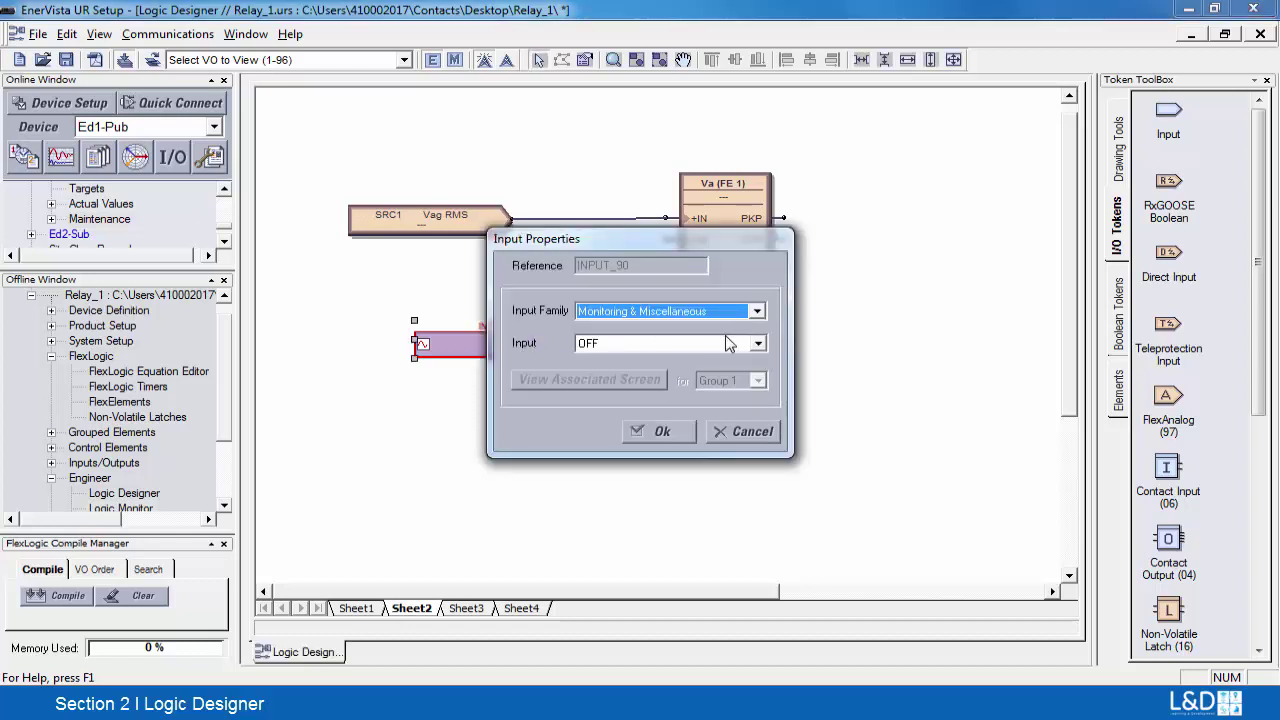
left_click(758, 344)
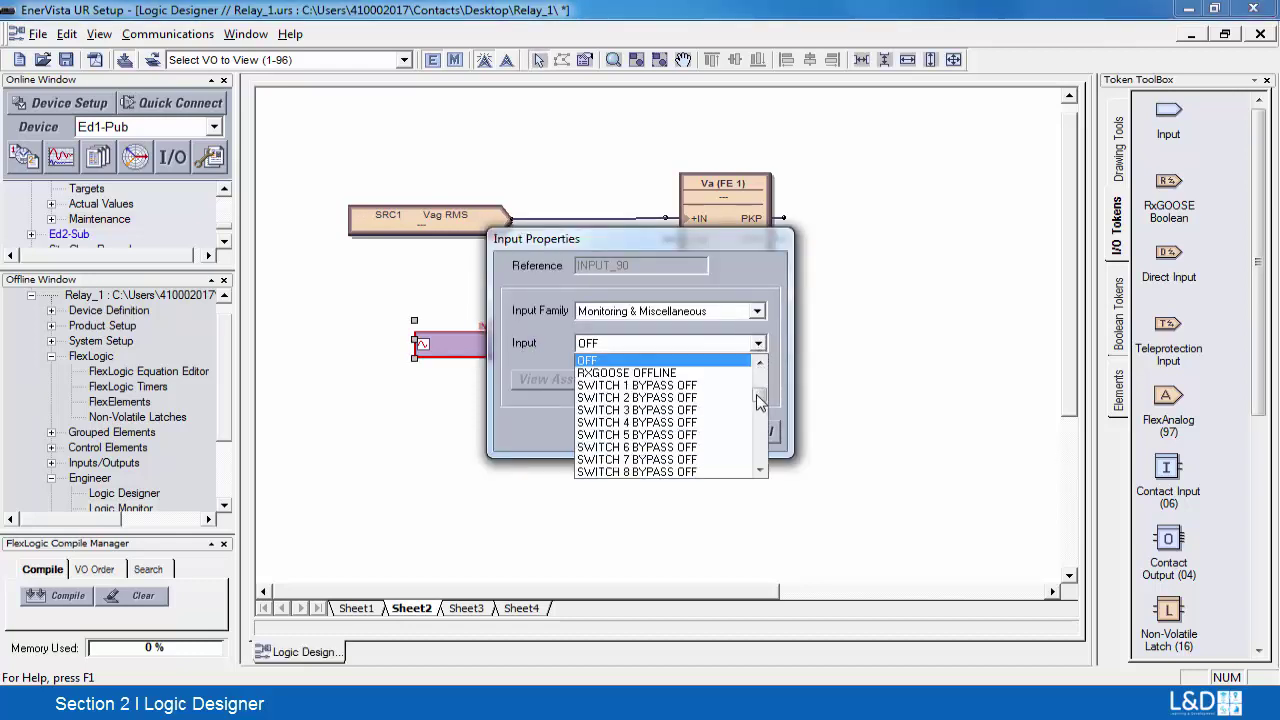
scroll(758, 403, "down", 10)
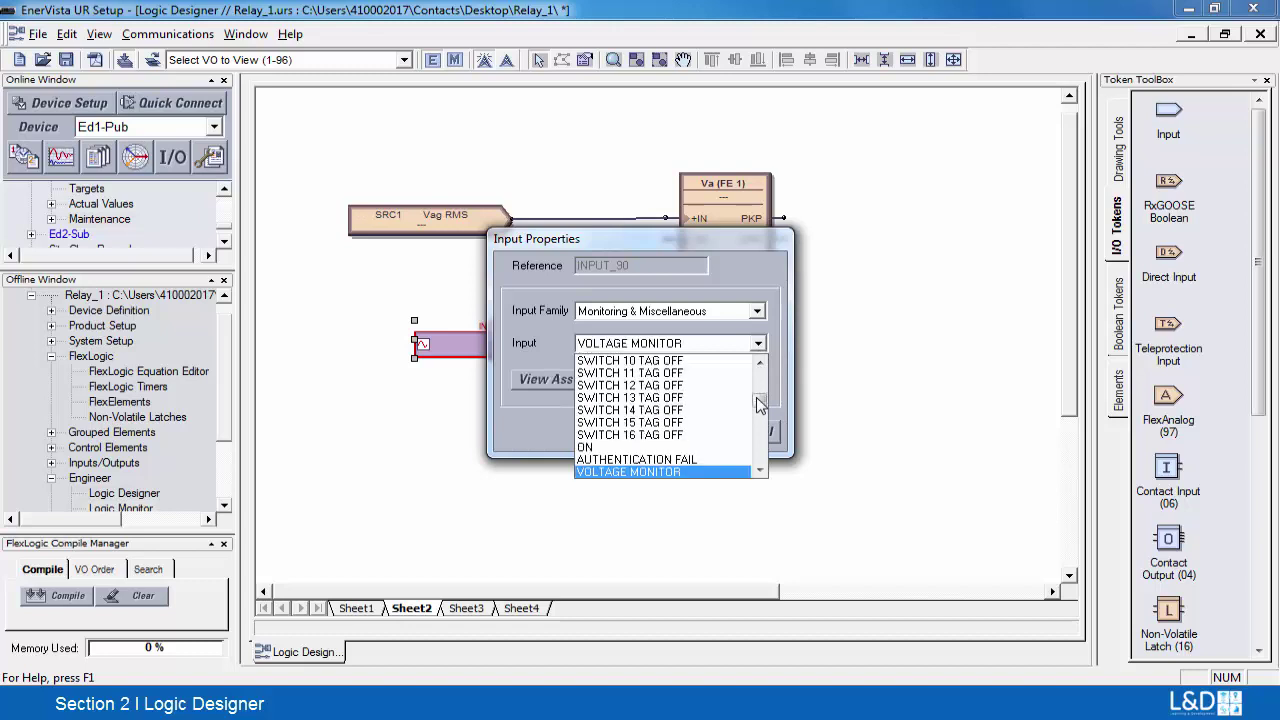
scroll(758, 405, "down", 5)
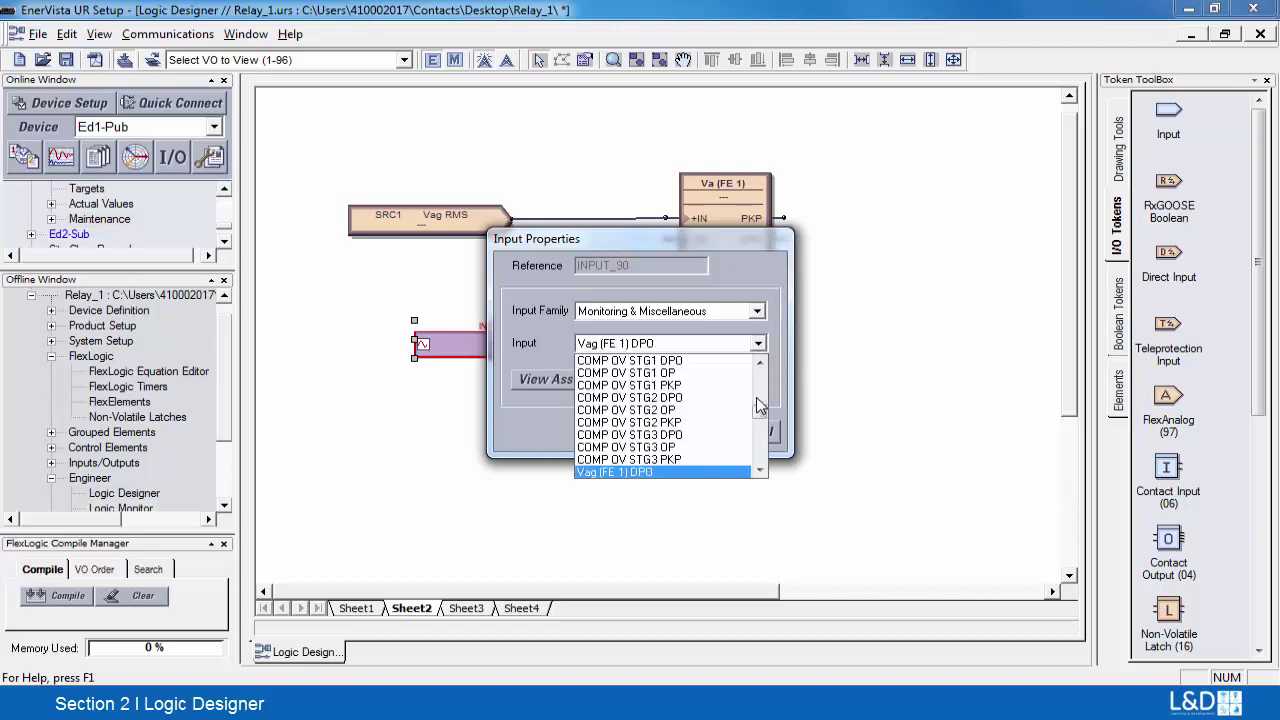
left_click(759, 472)
left_click(759, 472)
left_click(759, 472)
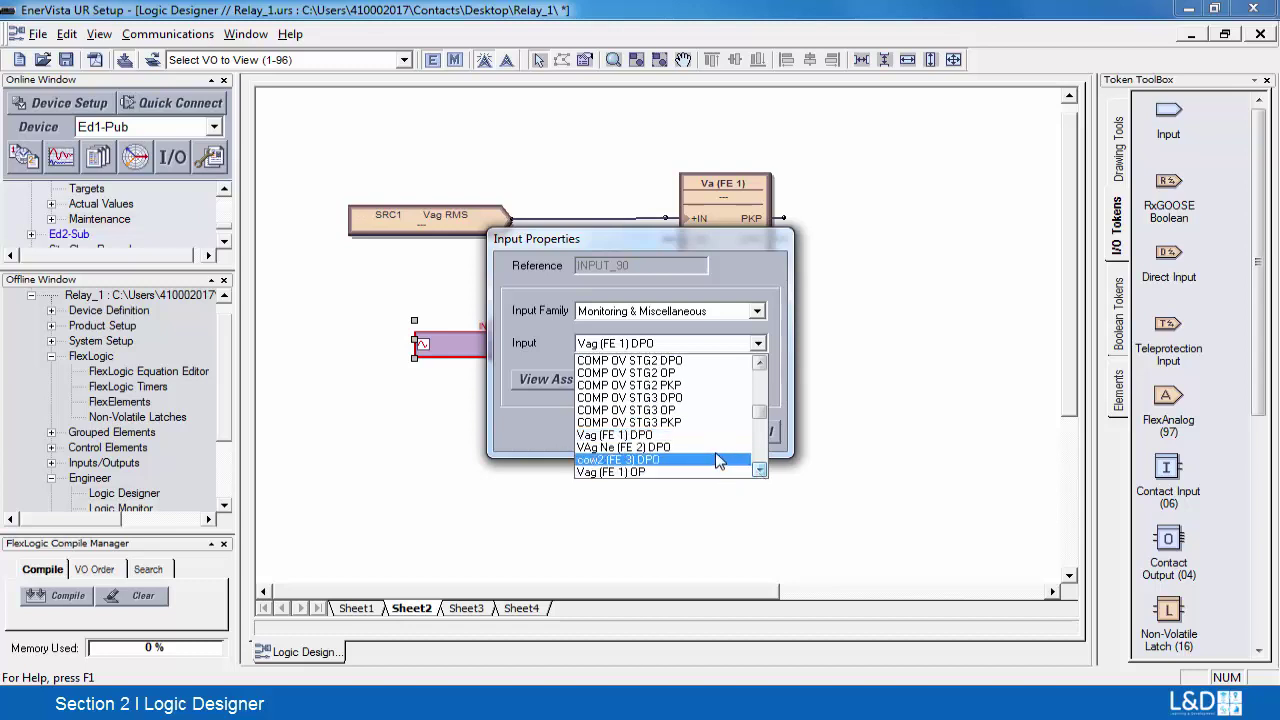
left_click(759, 472)
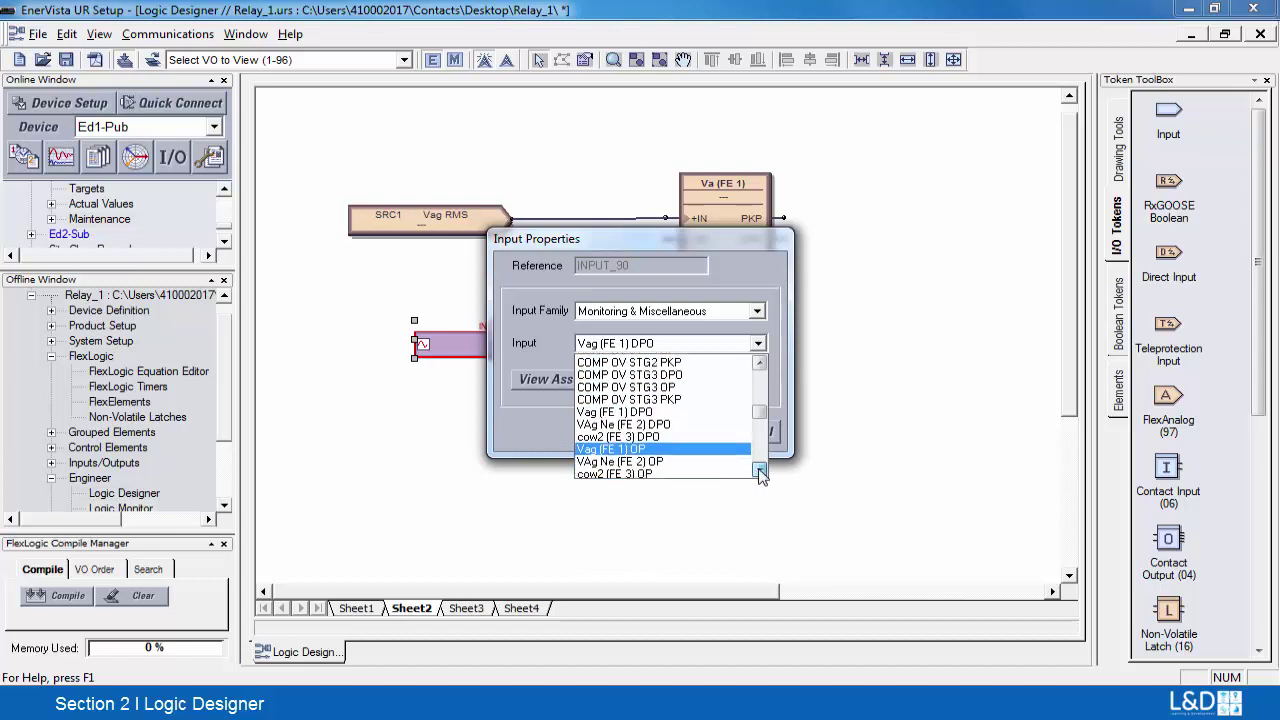
left_click(759, 472)
left_click(760, 472)
left_click(760, 472)
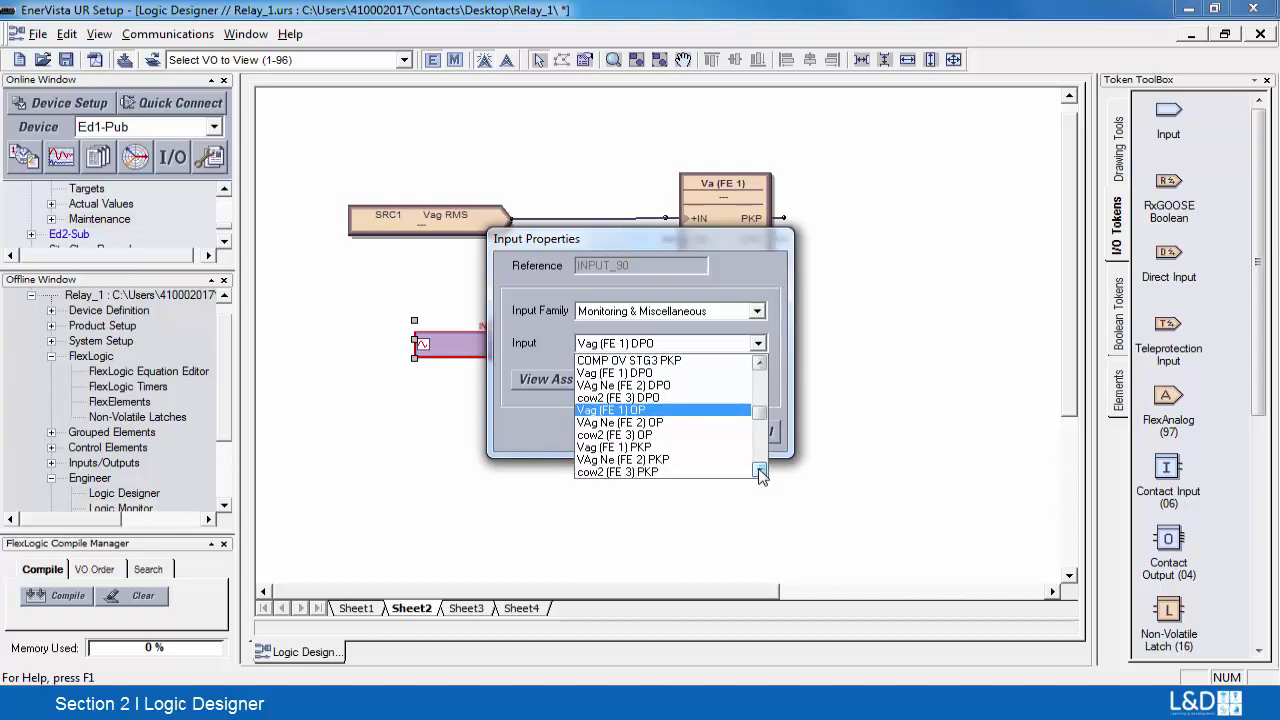
left_click(665, 410)
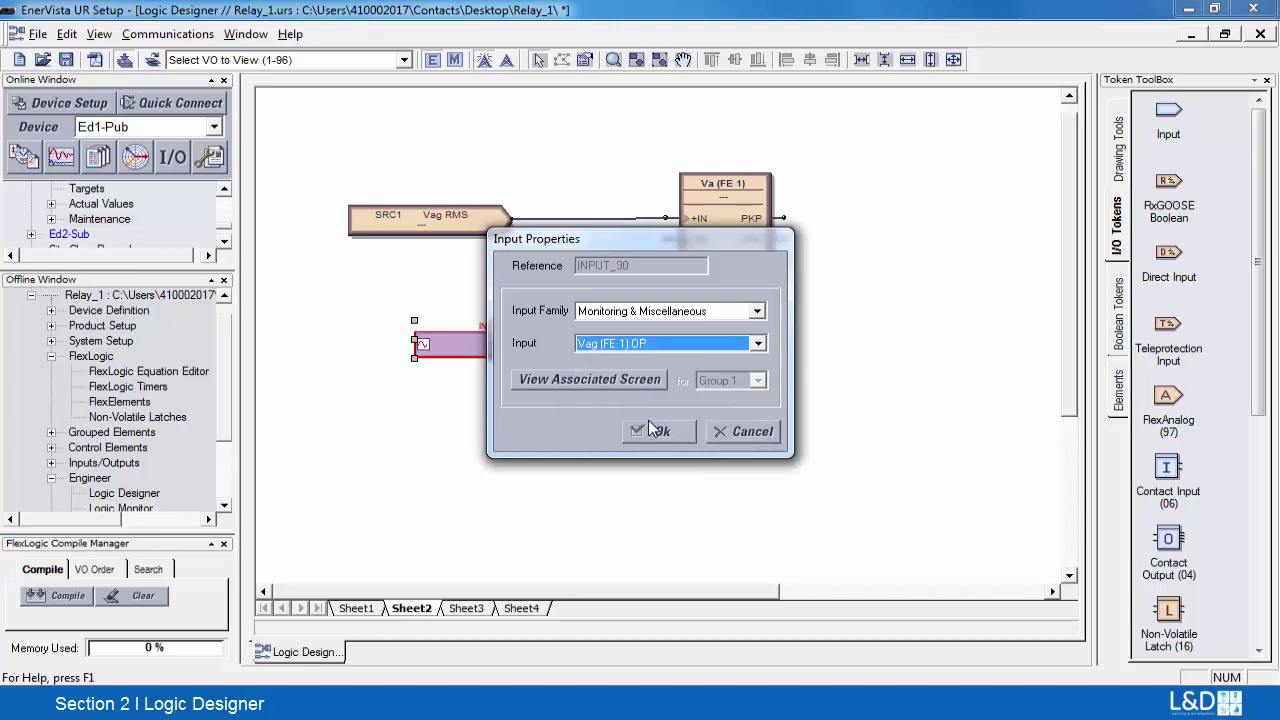
- View the FlexElements settings screen associated with the Vag (FE 1) OP input, and return to the logic sheet
left_click(588, 380)
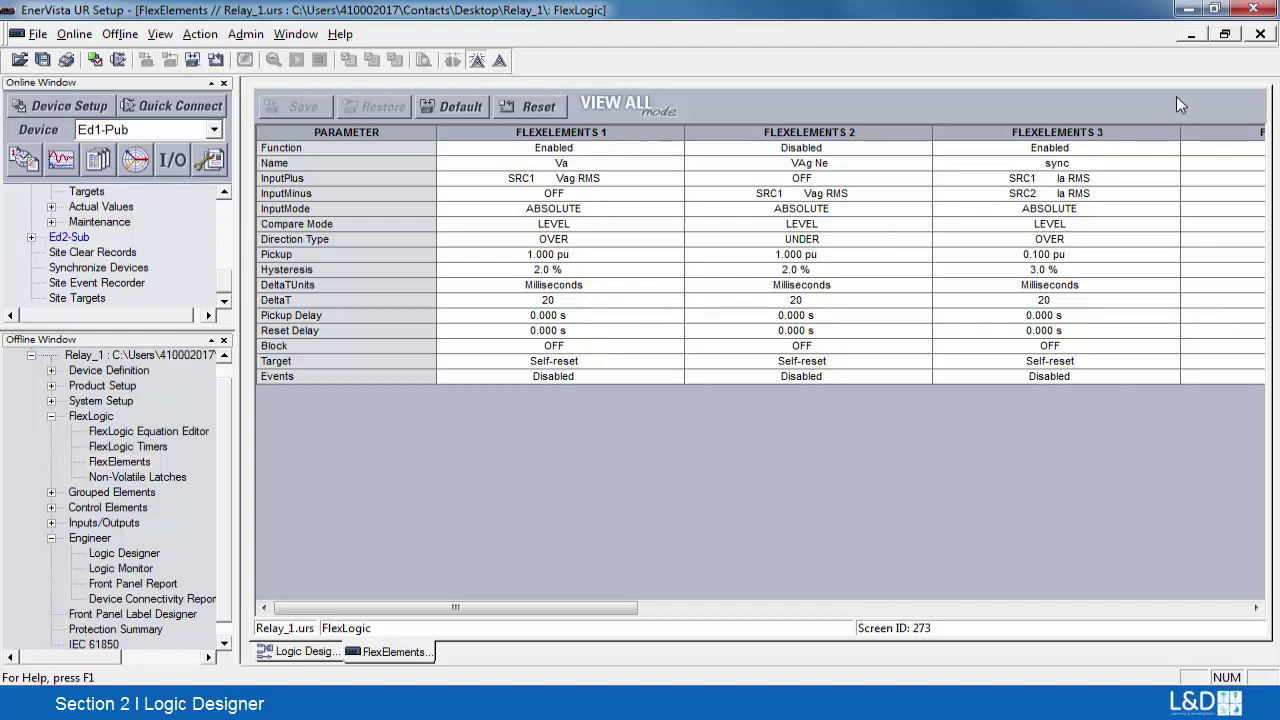
left_click(1259, 35)
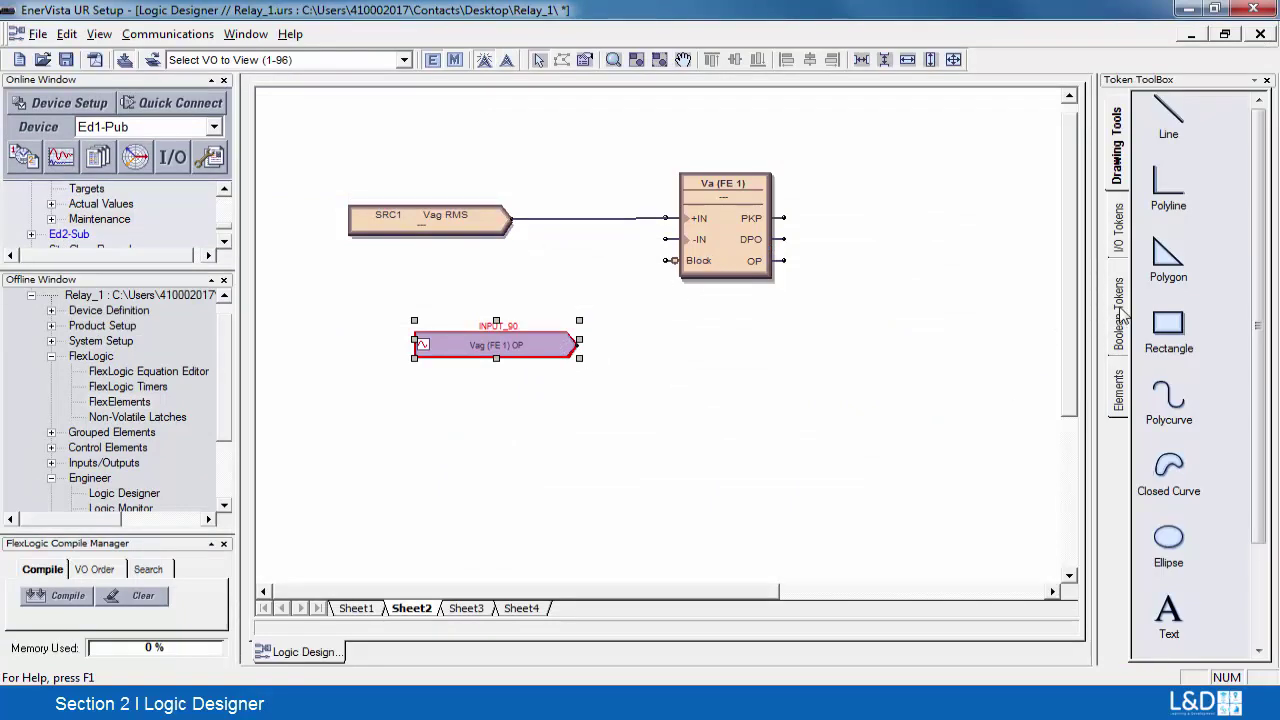
- Place a Virtual Output token to the right of the Vag (FE 1) OP input
left_click(1113, 244)
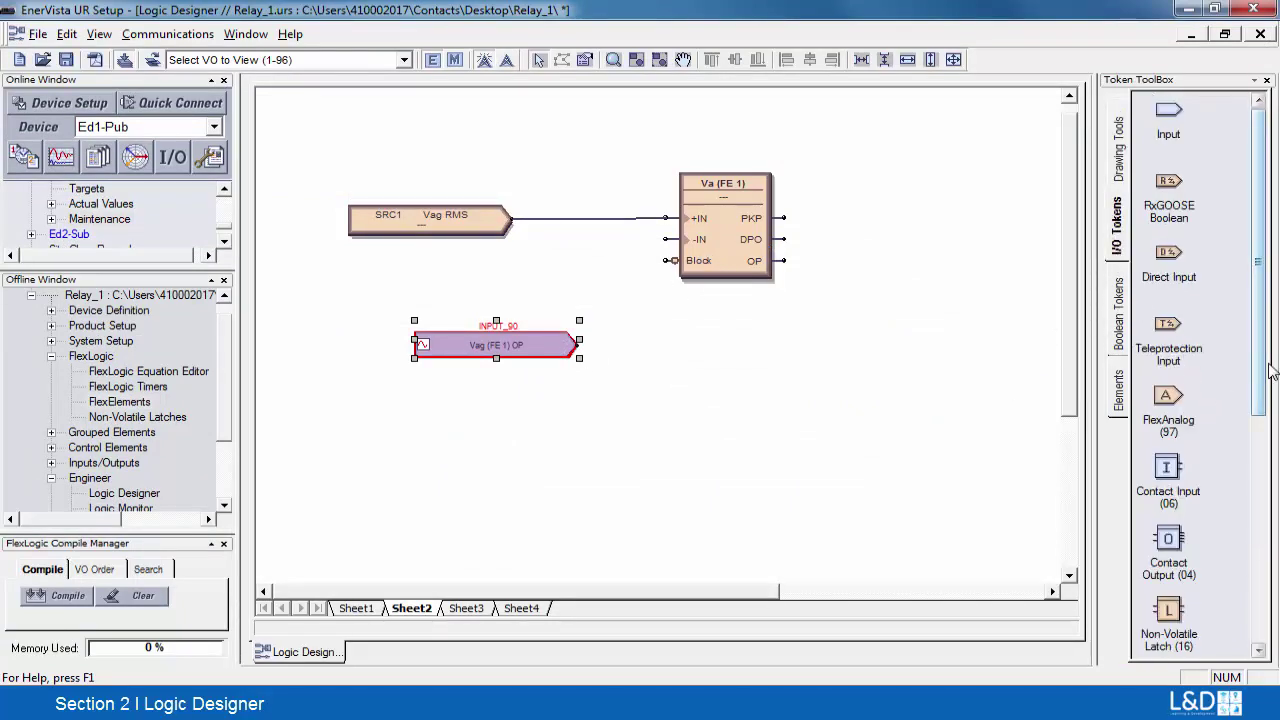
left_click_drag(1259, 370, 1254, 435)
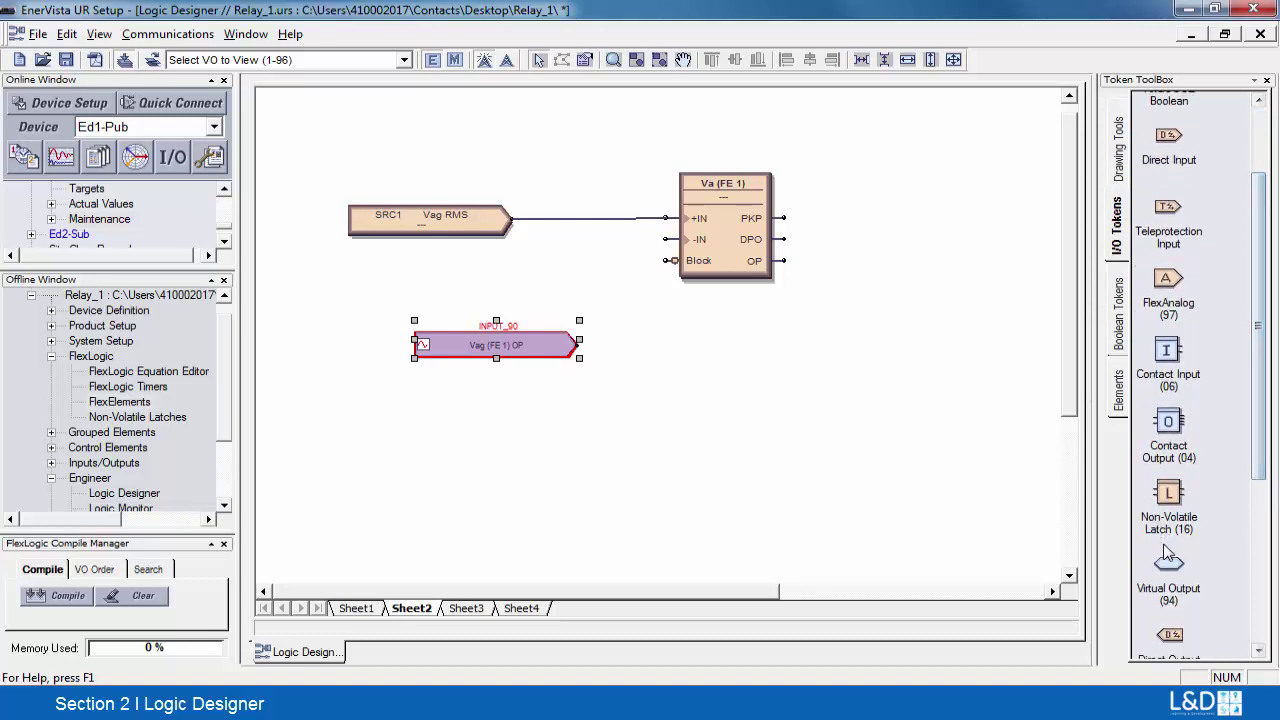
left_click_drag(1172, 568, 783, 357)
- Assign Virt Op 3 (VO3) to the new virtual output, name it Vag, and wire the FlexElement 1 OP input to it
double_click(771, 356)
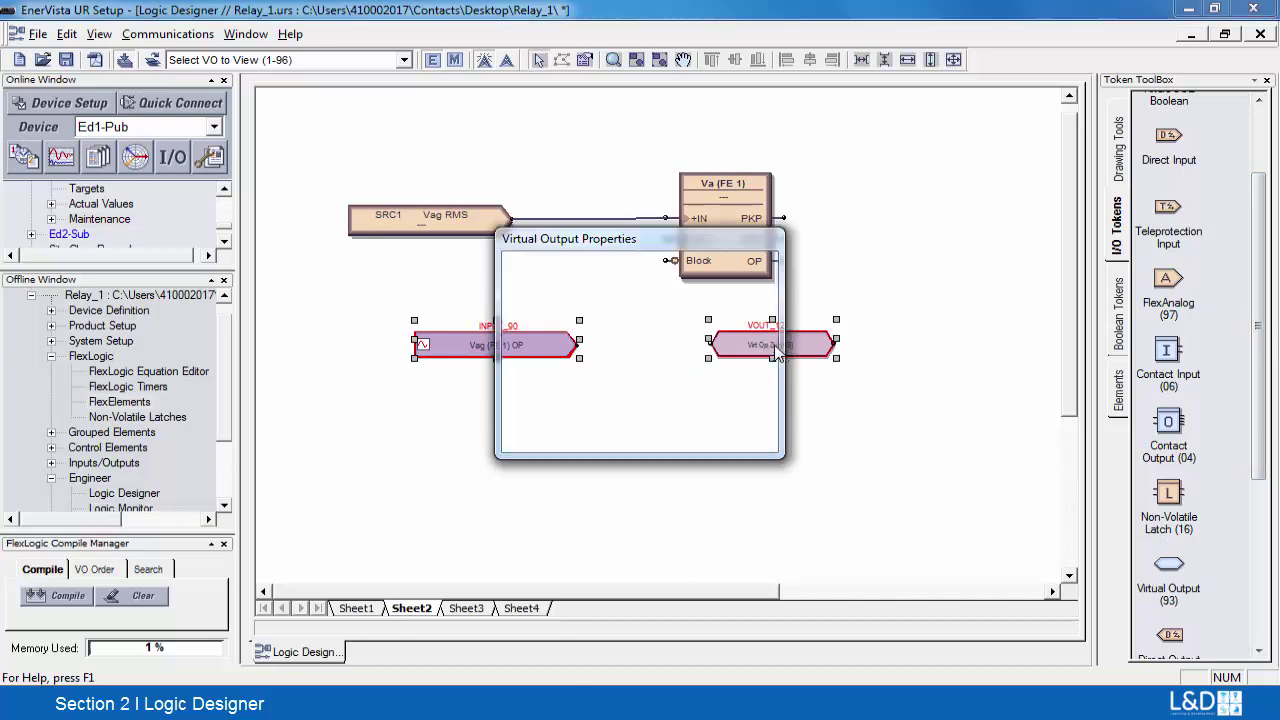
left_click(753, 356)
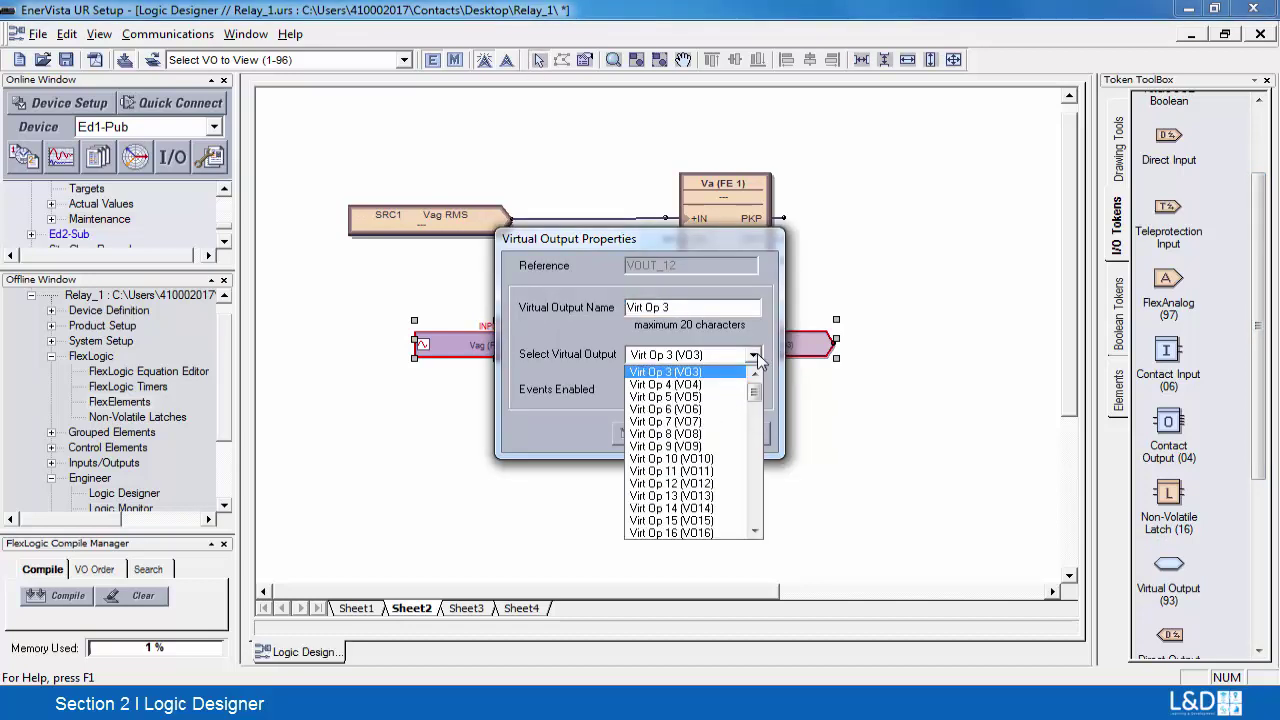
left_click(757, 361)
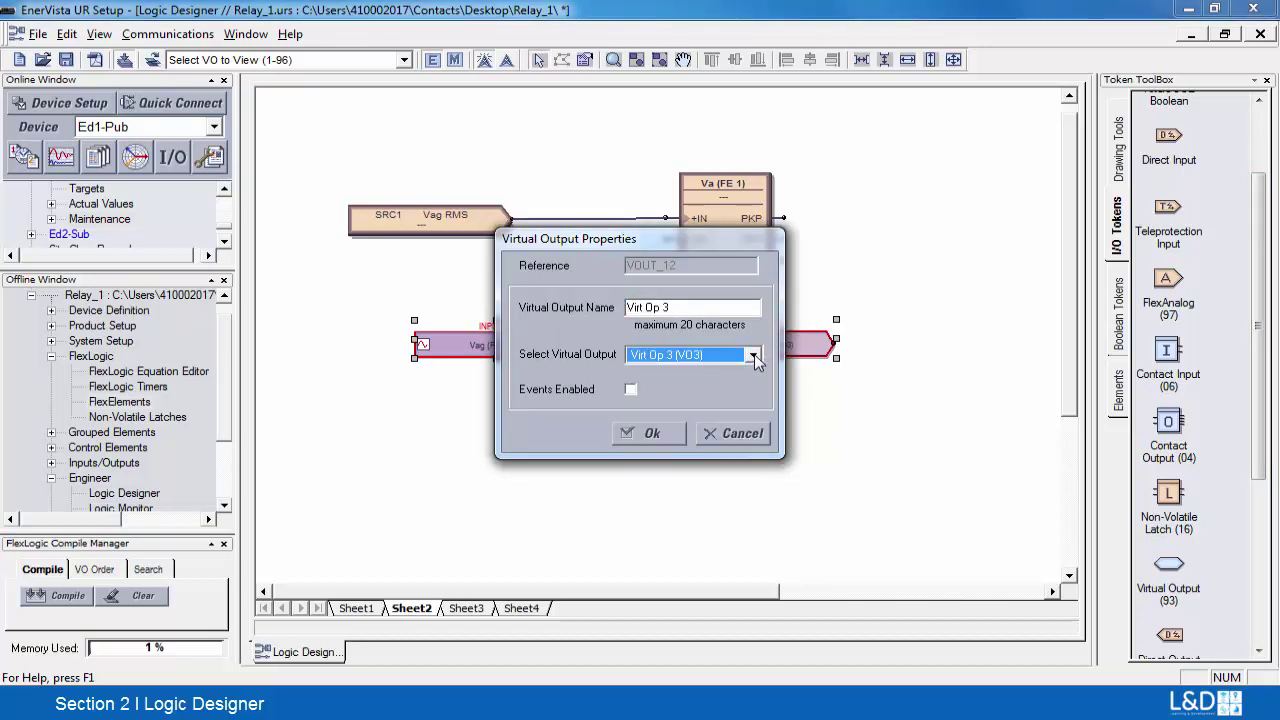
left_click(757, 361)
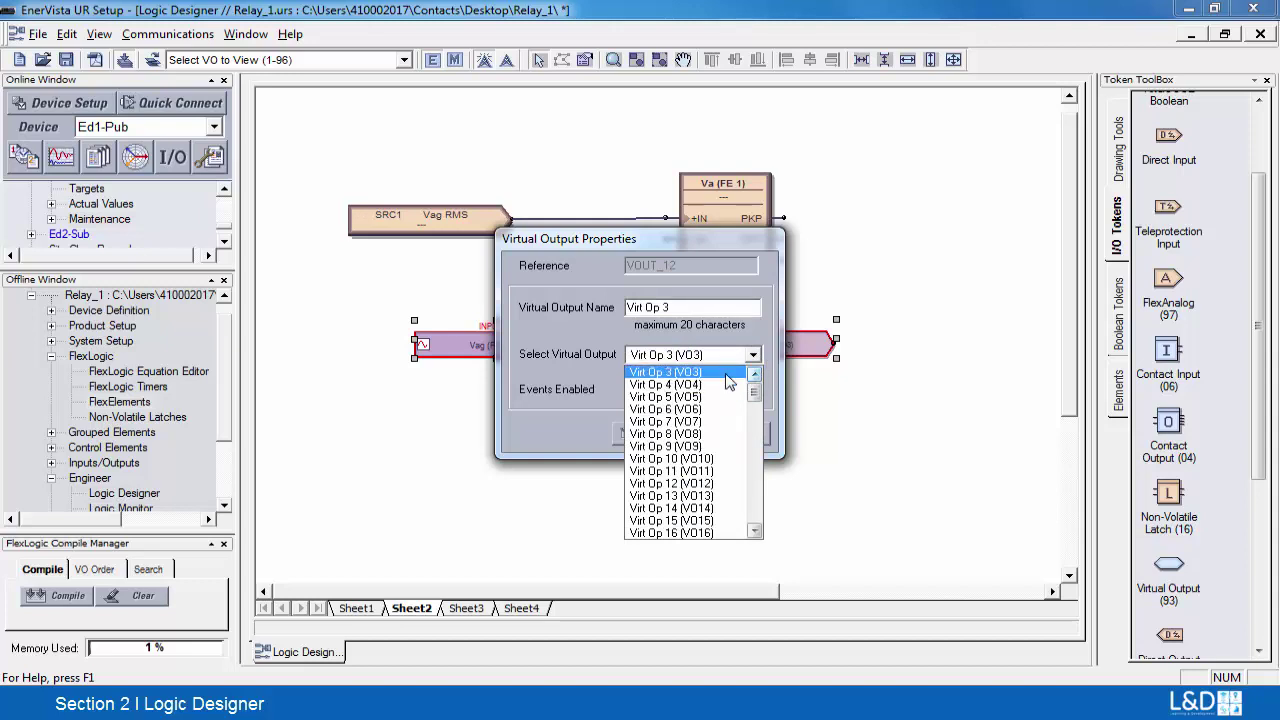
left_click(725, 373)
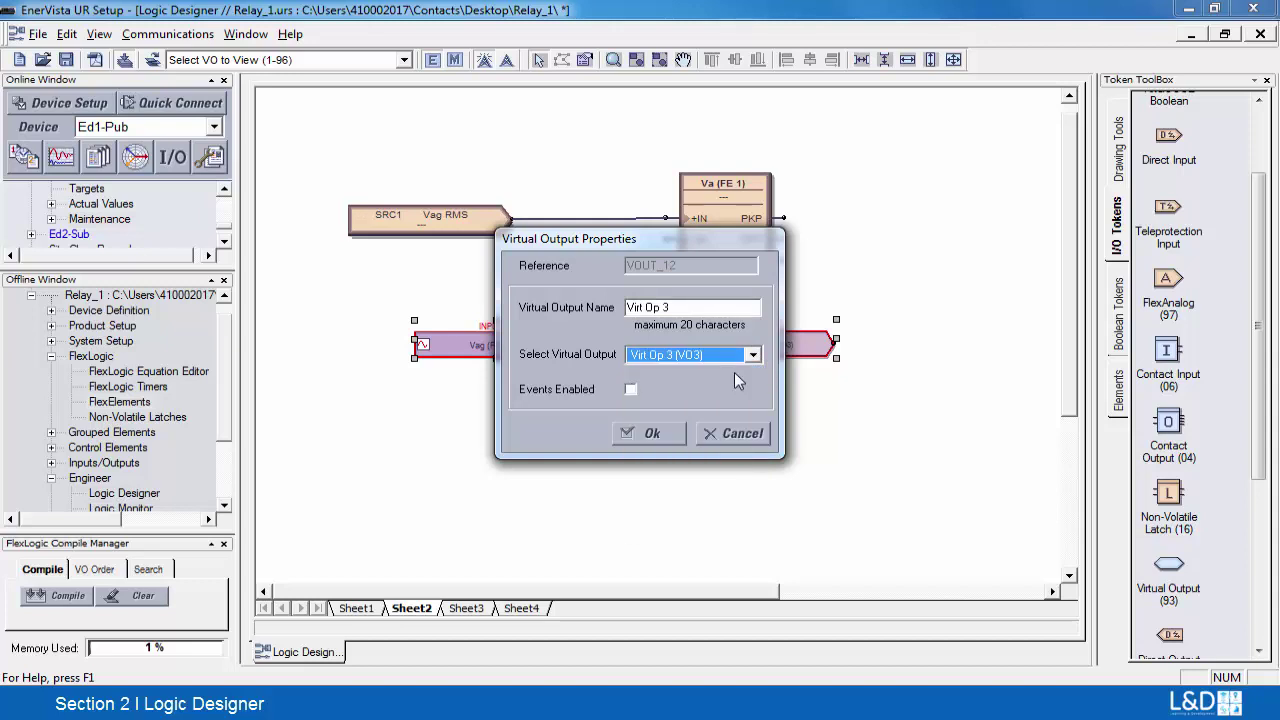
left_click(676, 310)
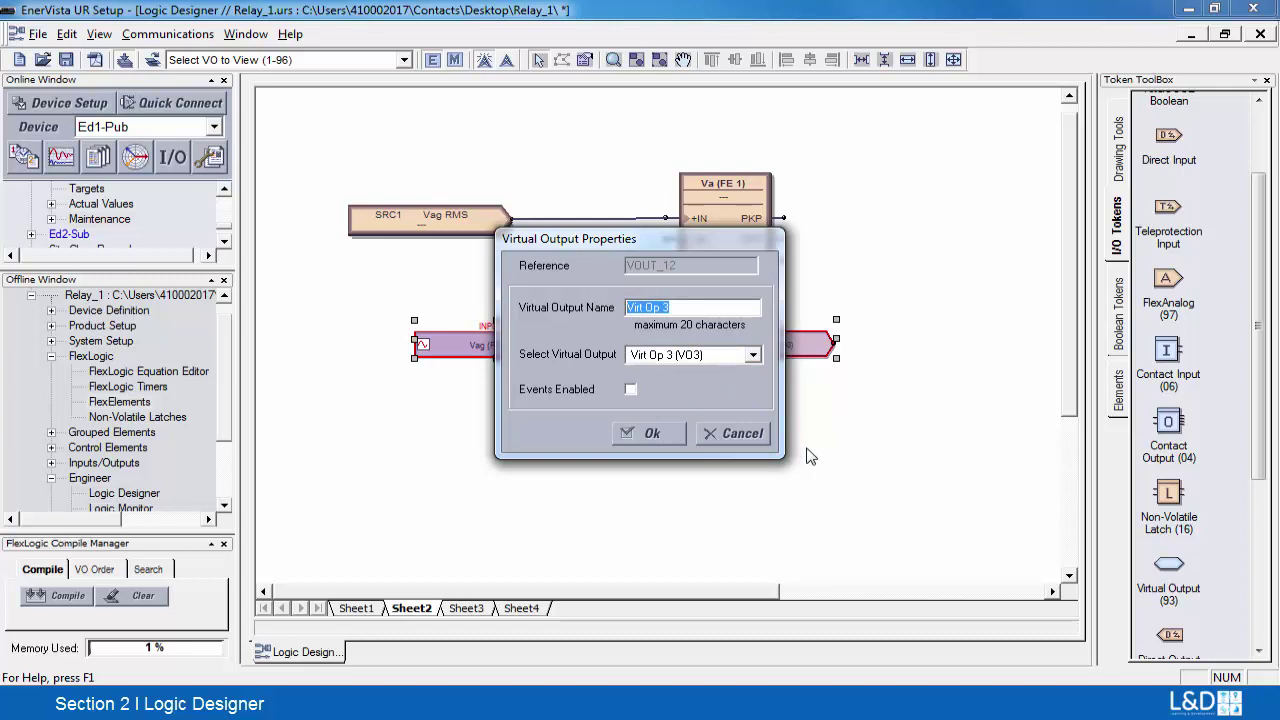
type("Vag")
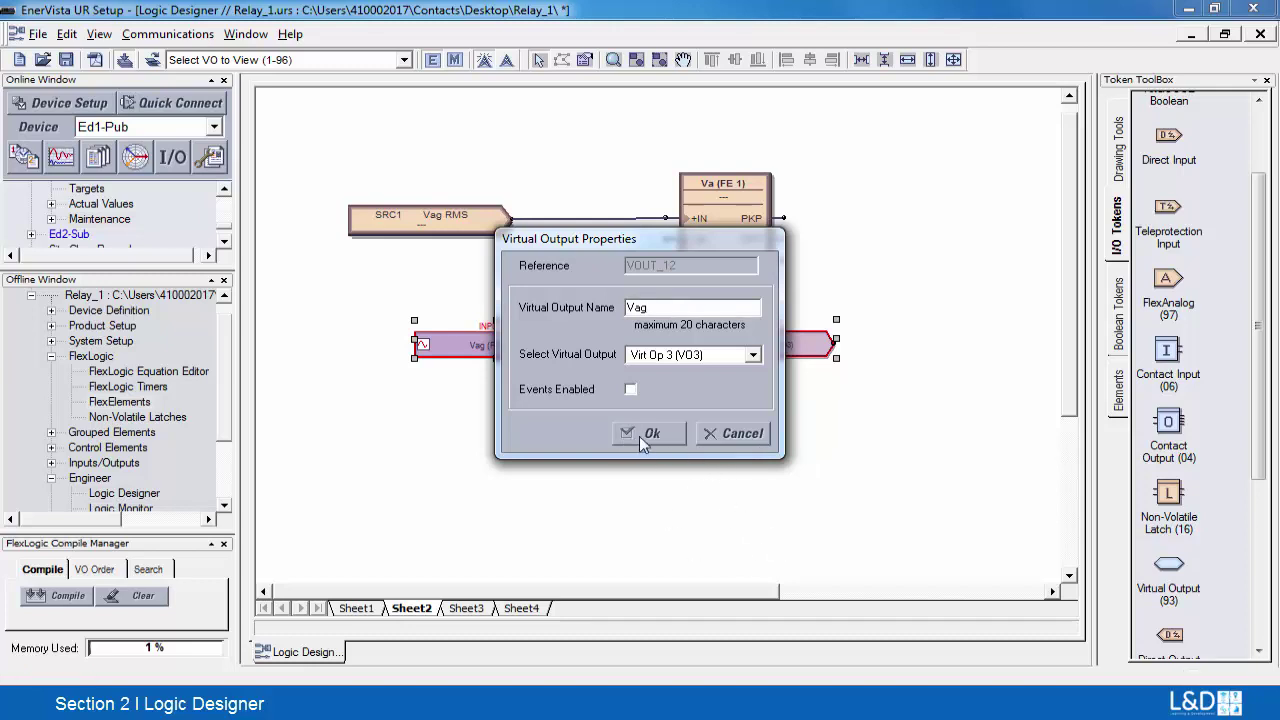
left_click(680, 446)
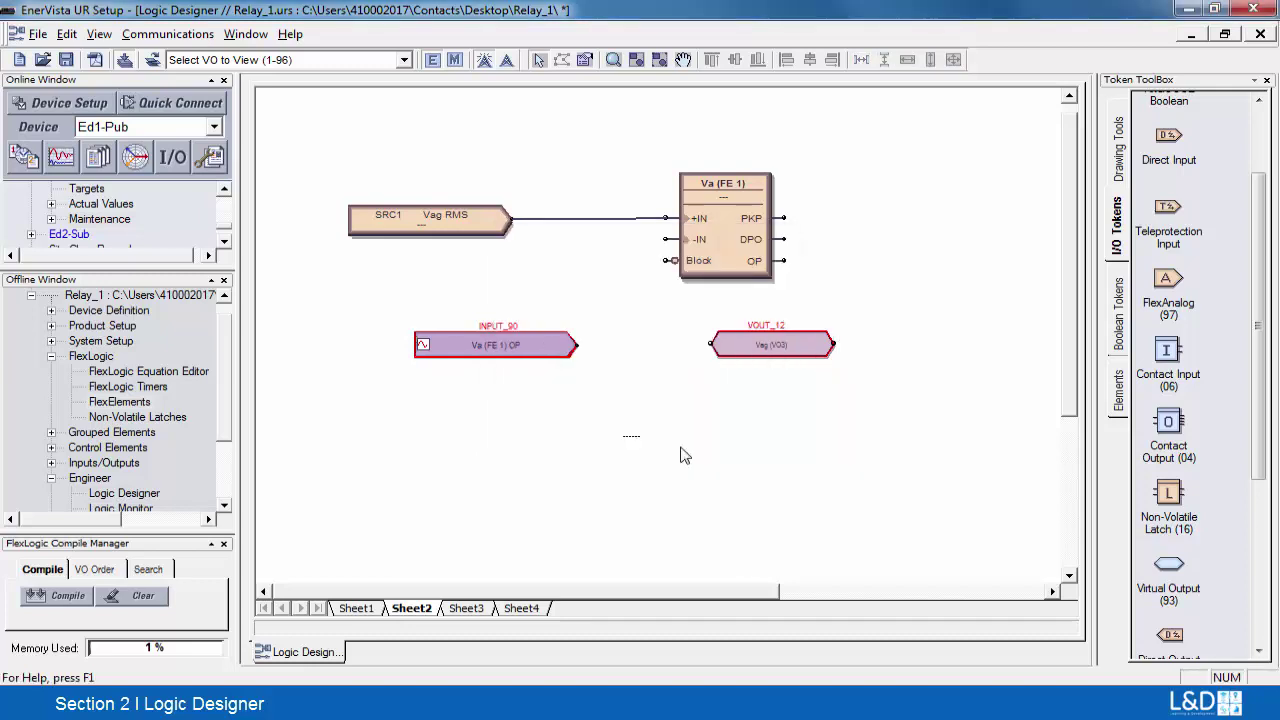
left_click(575, 345)
left_click(710, 345)
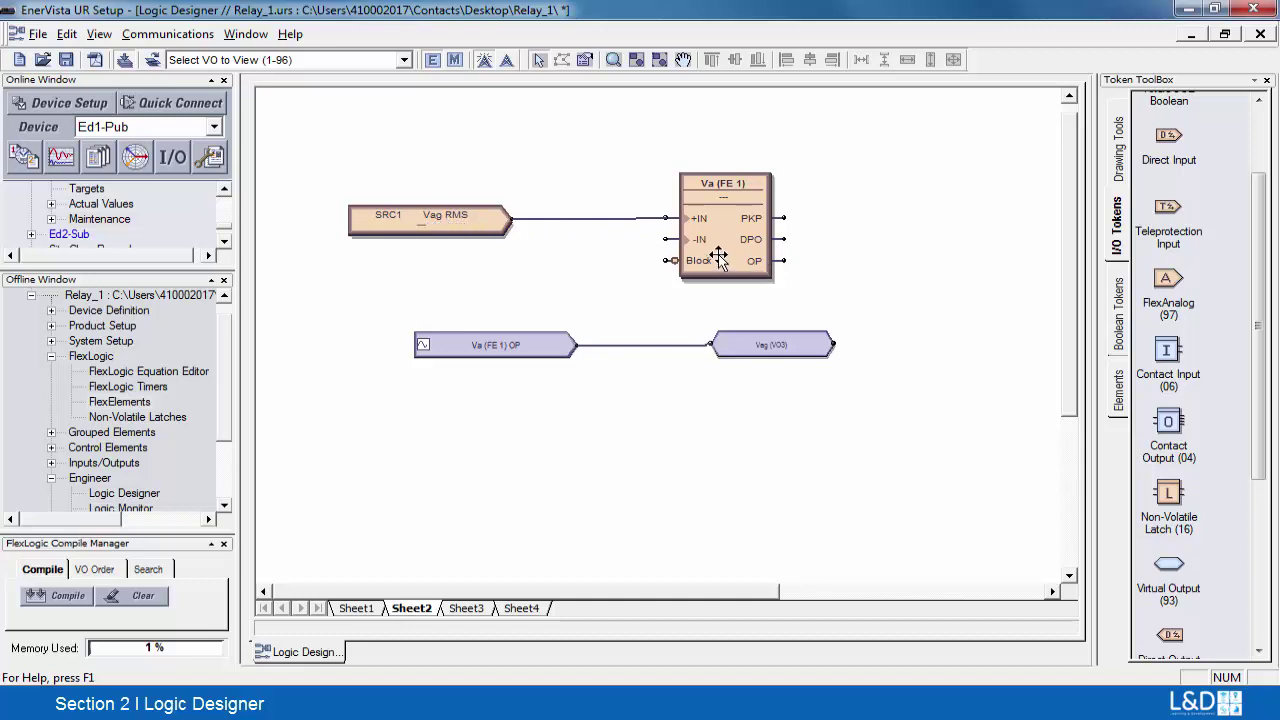
- Duplicate the SRC1 Vag RMS input, its wire and the Va FlexElement, and place the copy below the Vag virtual output row
left_click(452, 222)
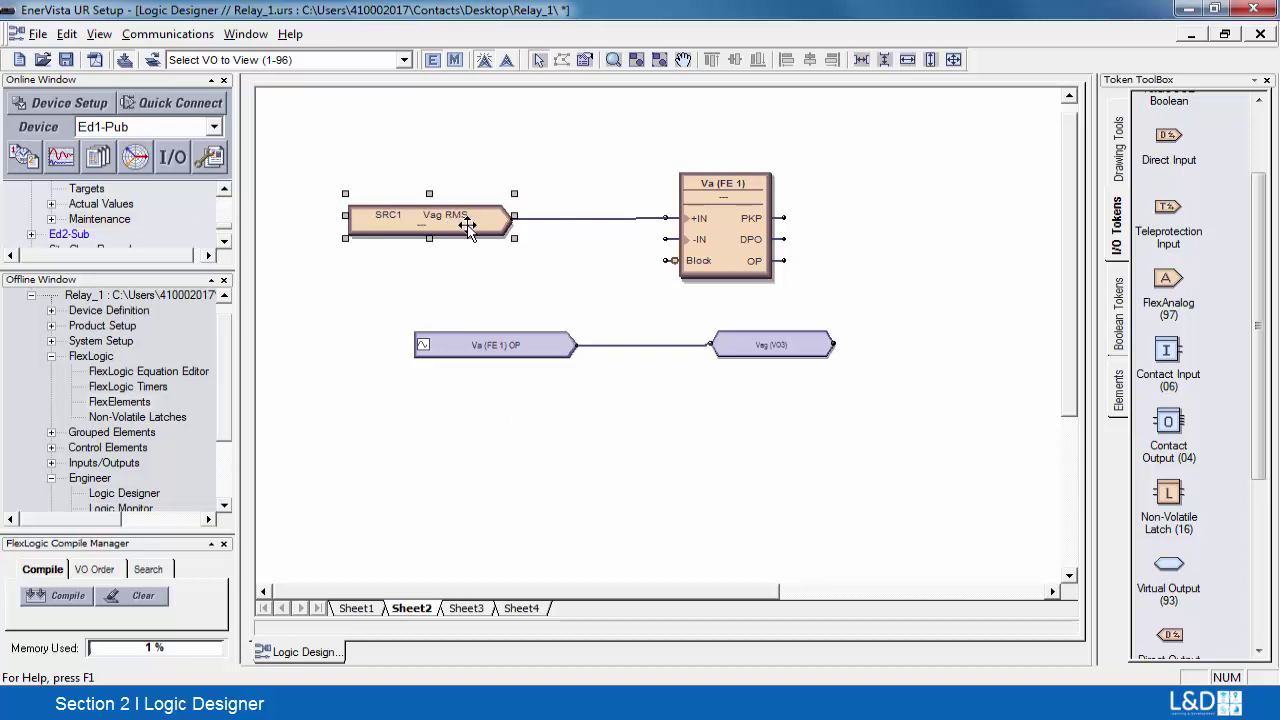
left_click(698, 238, "shift")
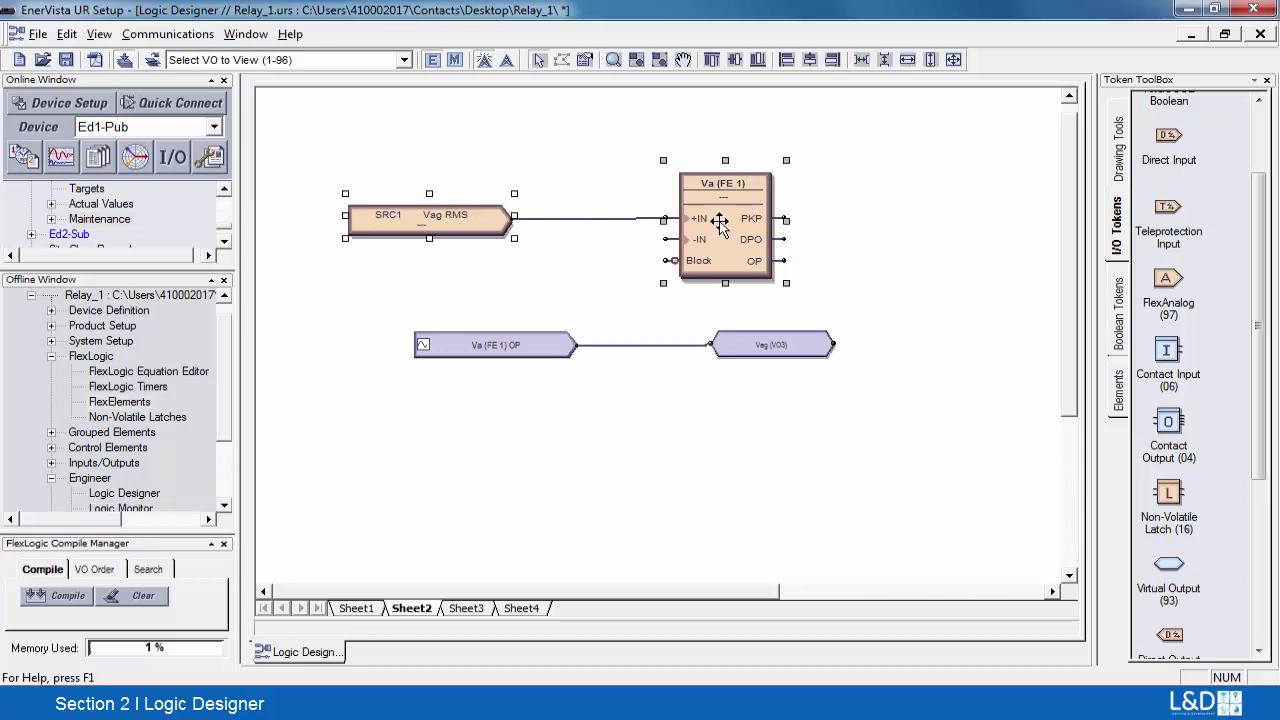
left_click(605, 219, "shift")
left_click(470, 462)
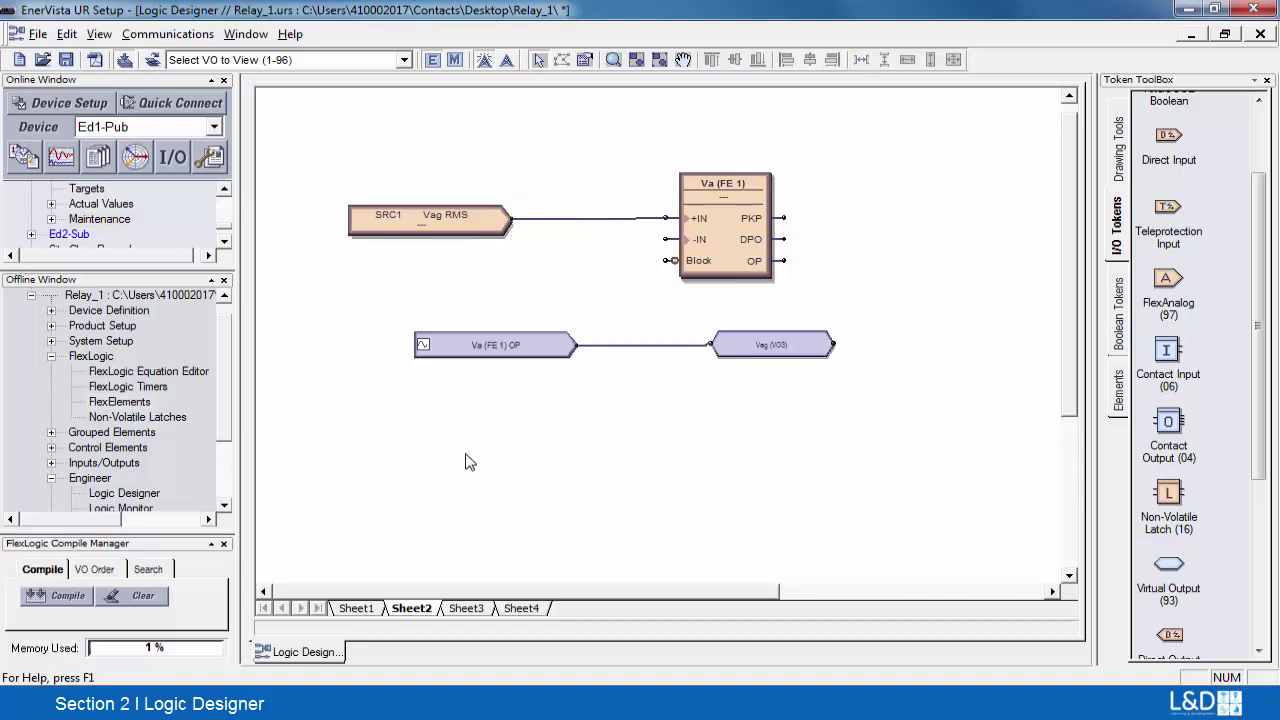
key("ctrl+v")
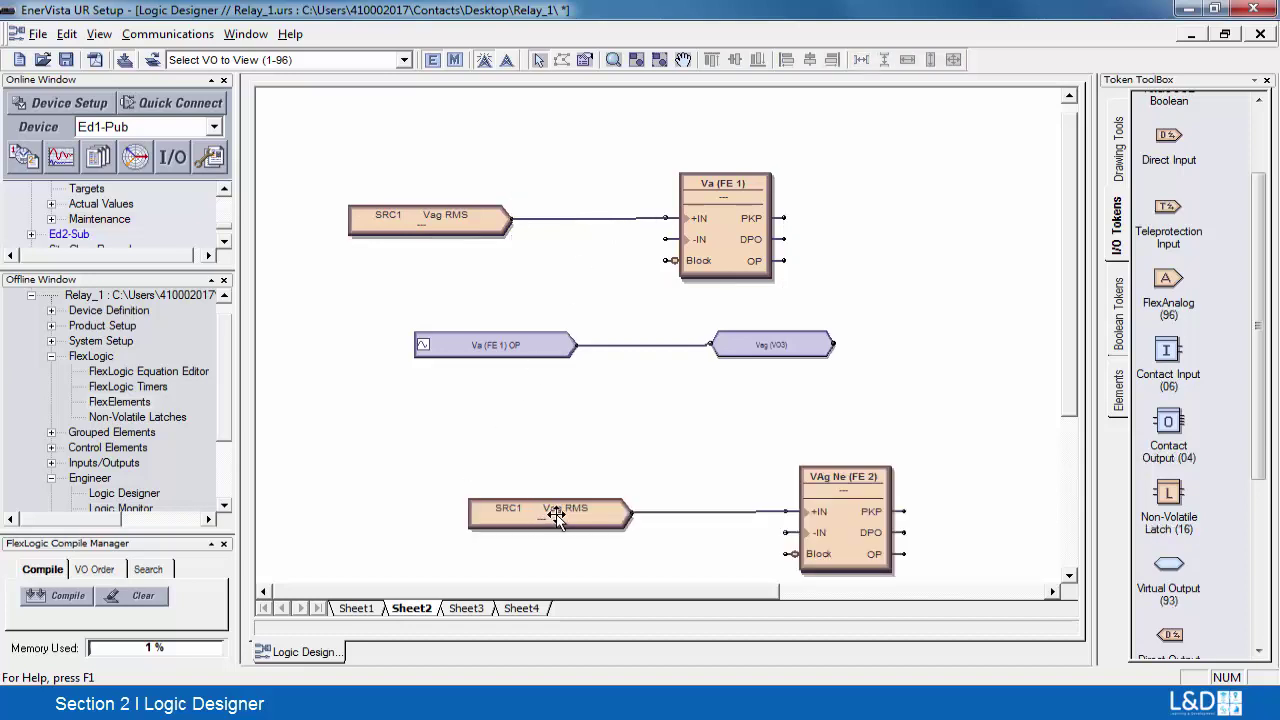
left_click_drag(933, 582, 447, 440)
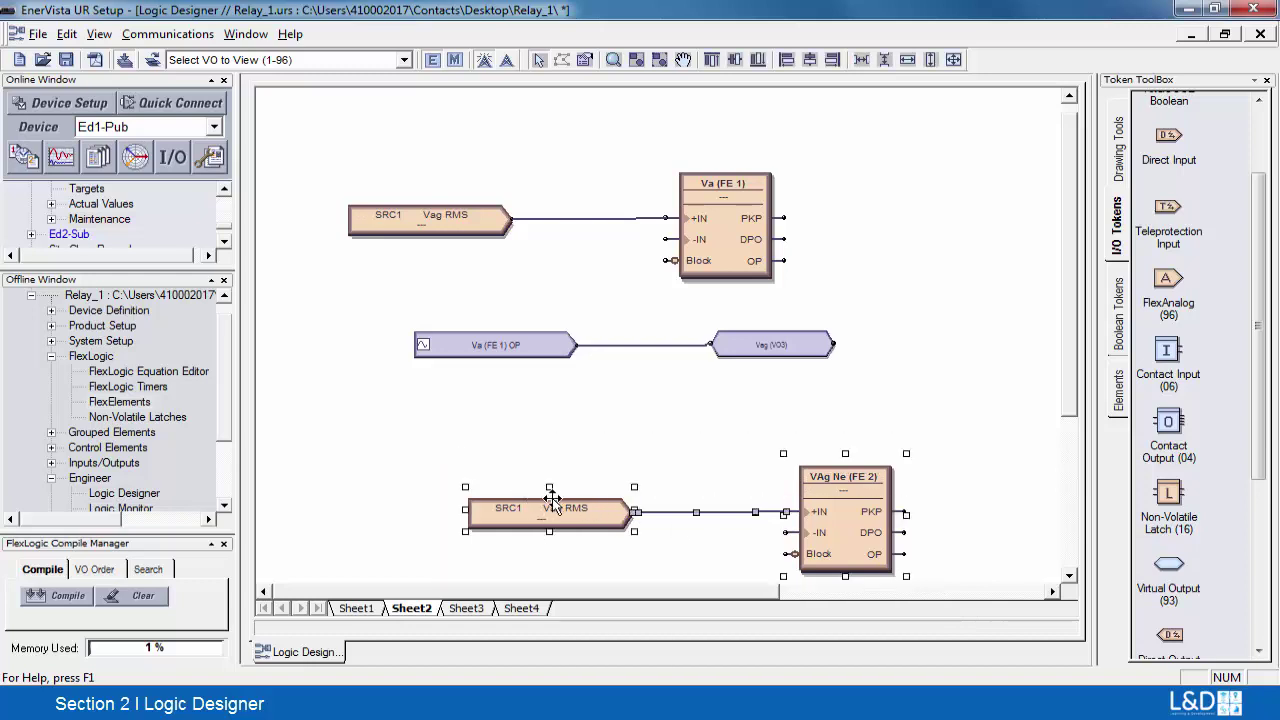
left_click_drag(578, 512, 476, 456)
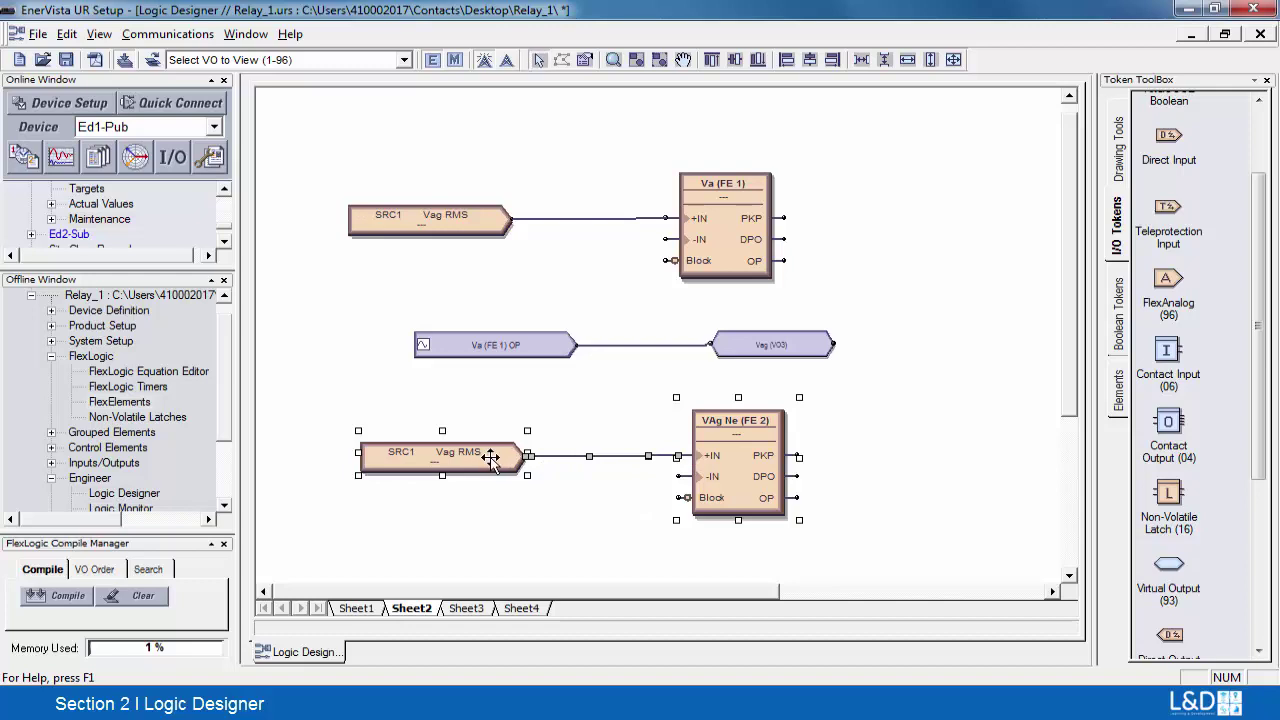
left_click(615, 512)
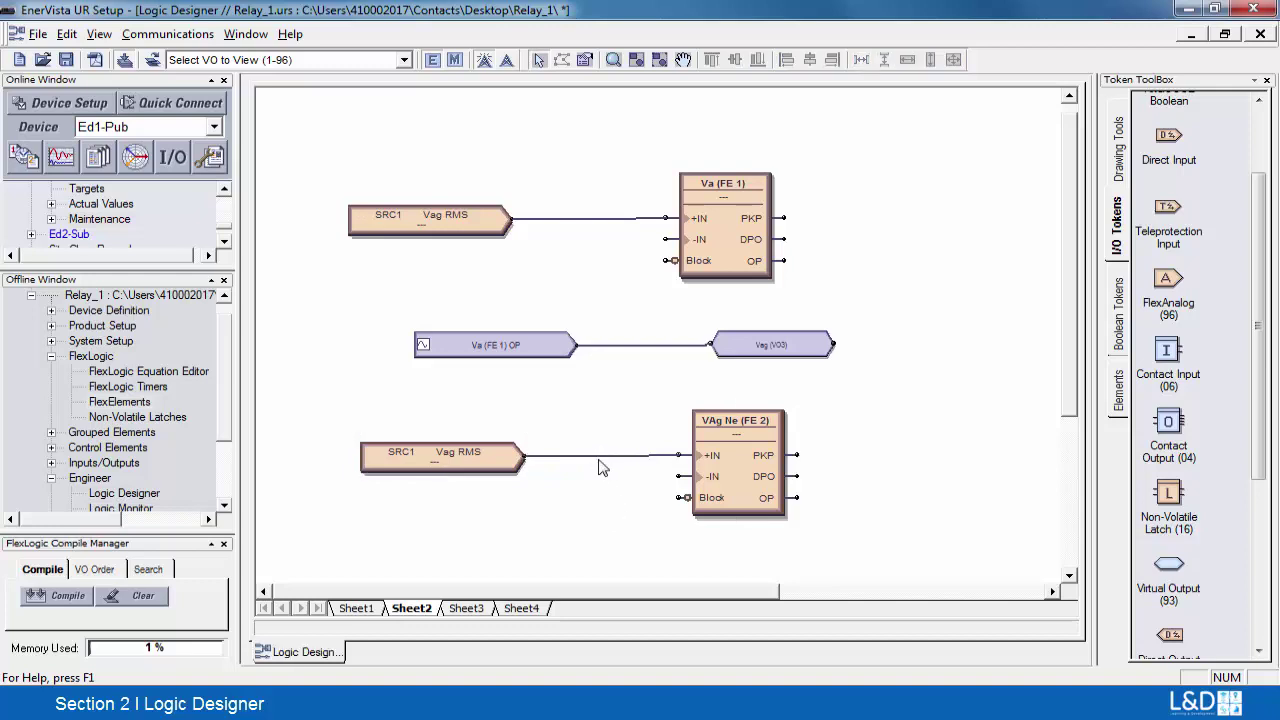
- Delete the copied wire to +IN and connect the copied SRC1 Vag RMS input to the -IN terminal of VAg Ne (FE 2)
left_click(595, 455)
key("Delete")
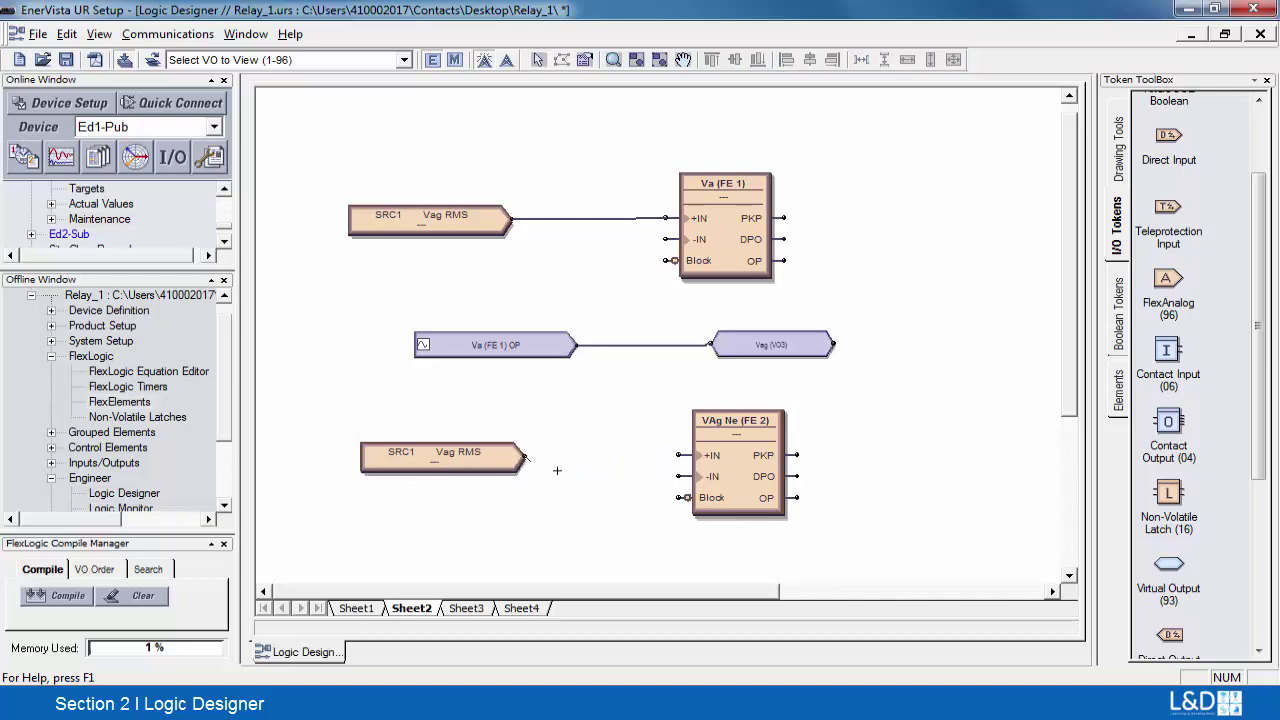
left_click_drag(524, 457, 679, 476)
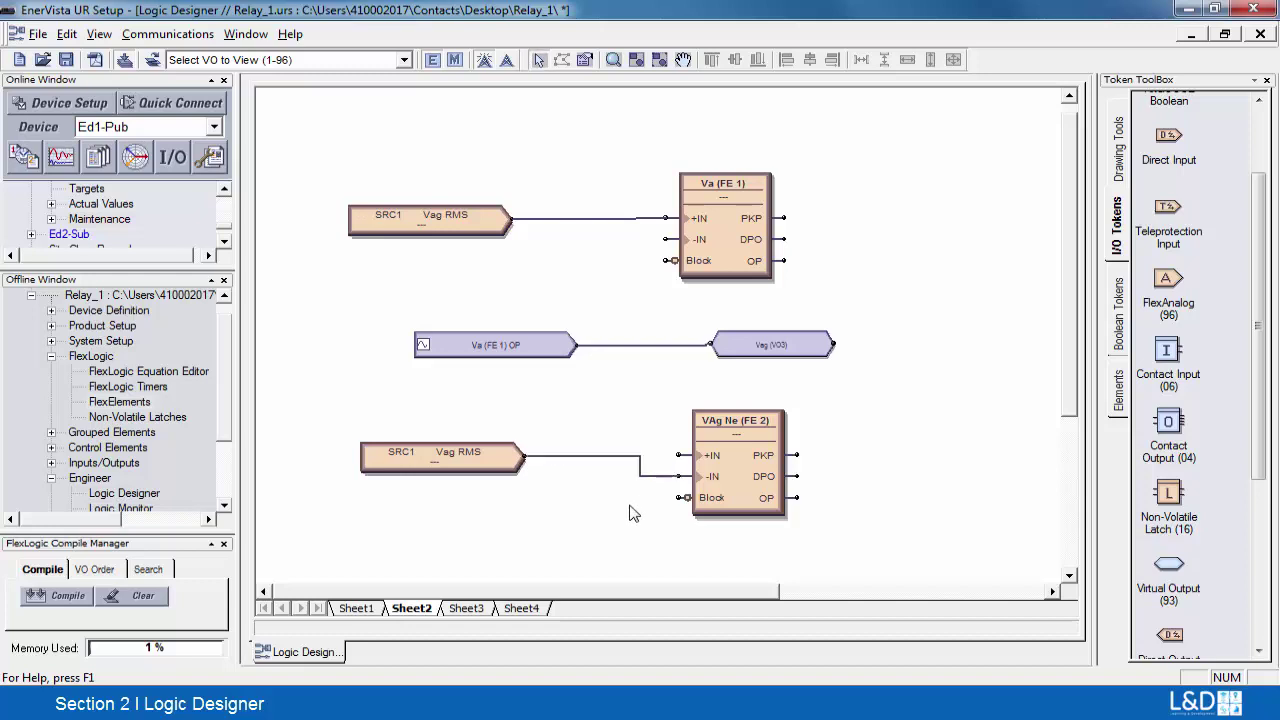
- Duplicate the wired Va (FE 1) OP input and Vag virtual output, and align the copies in a row below the second FlexElement
left_click(530, 347)
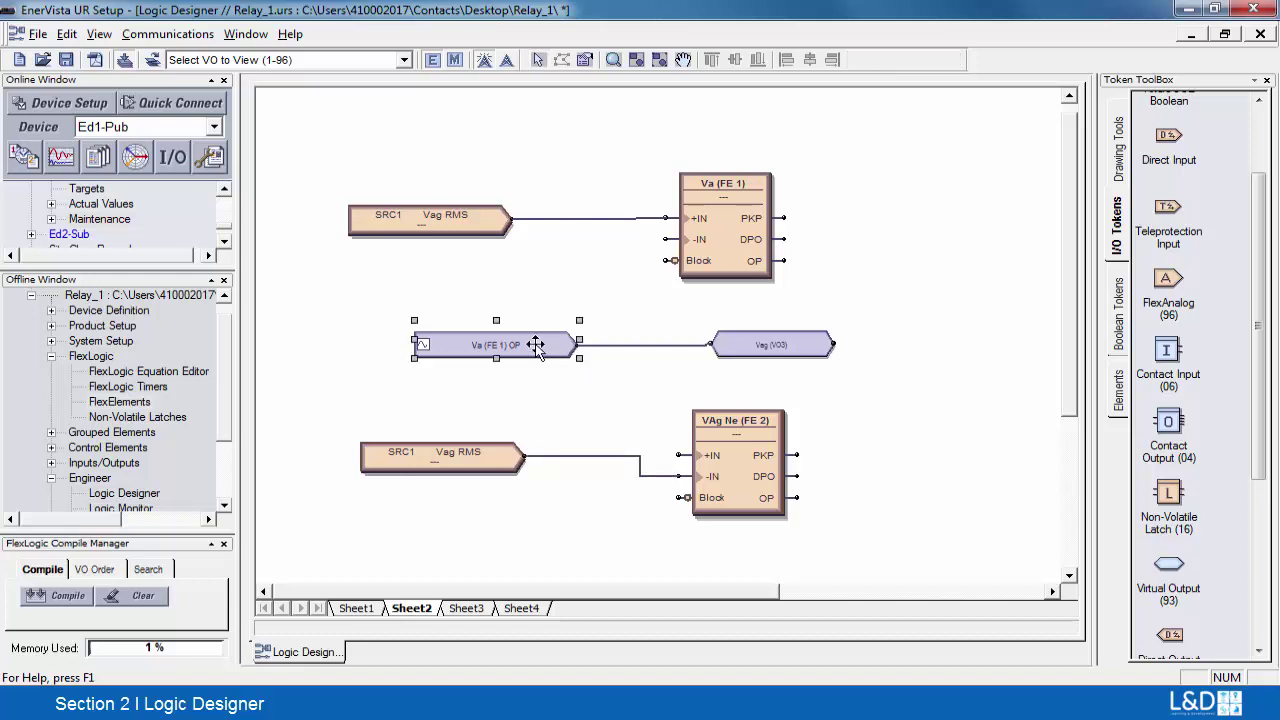
left_click(766, 346, "shift")
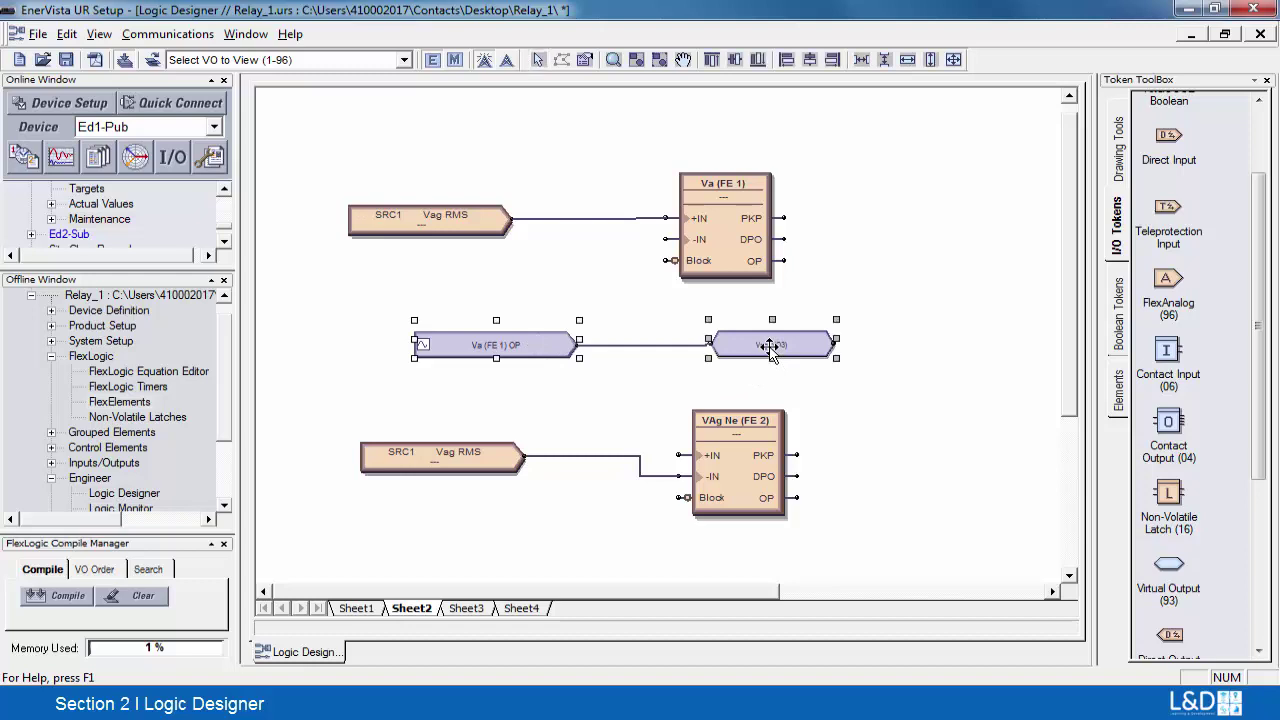
left_click(612, 346, "shift")
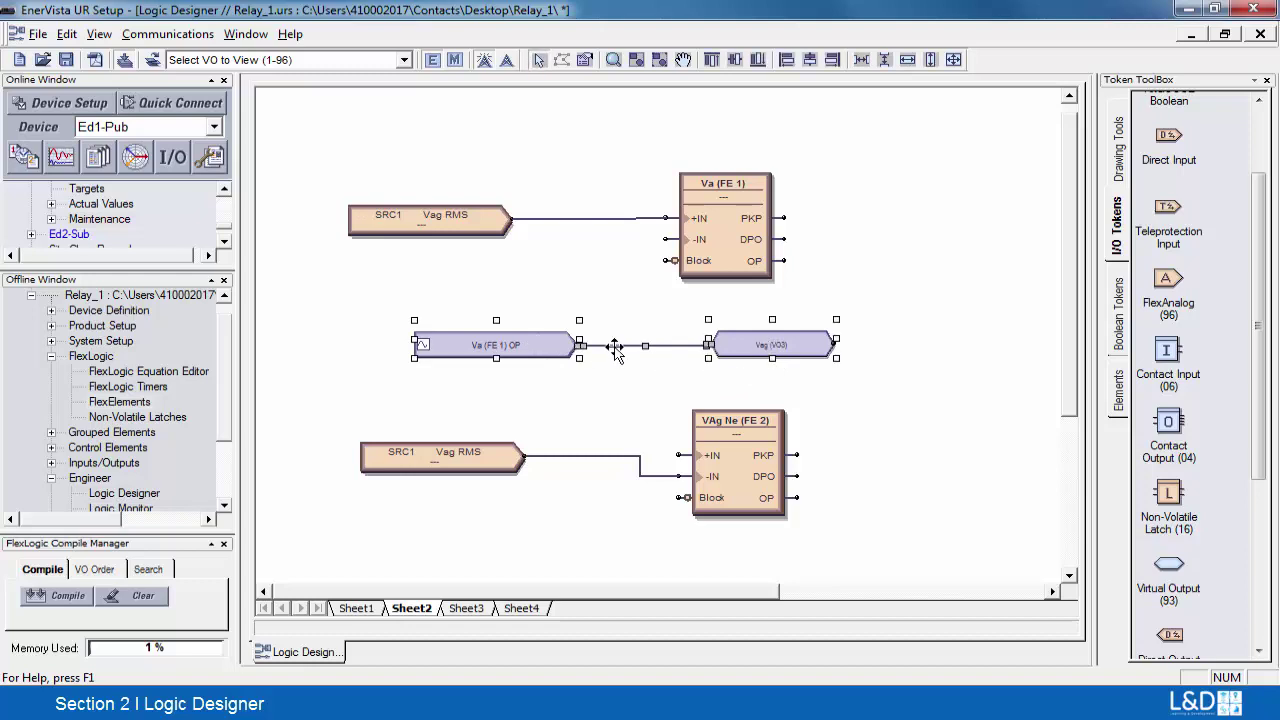
key("ctrl+c")
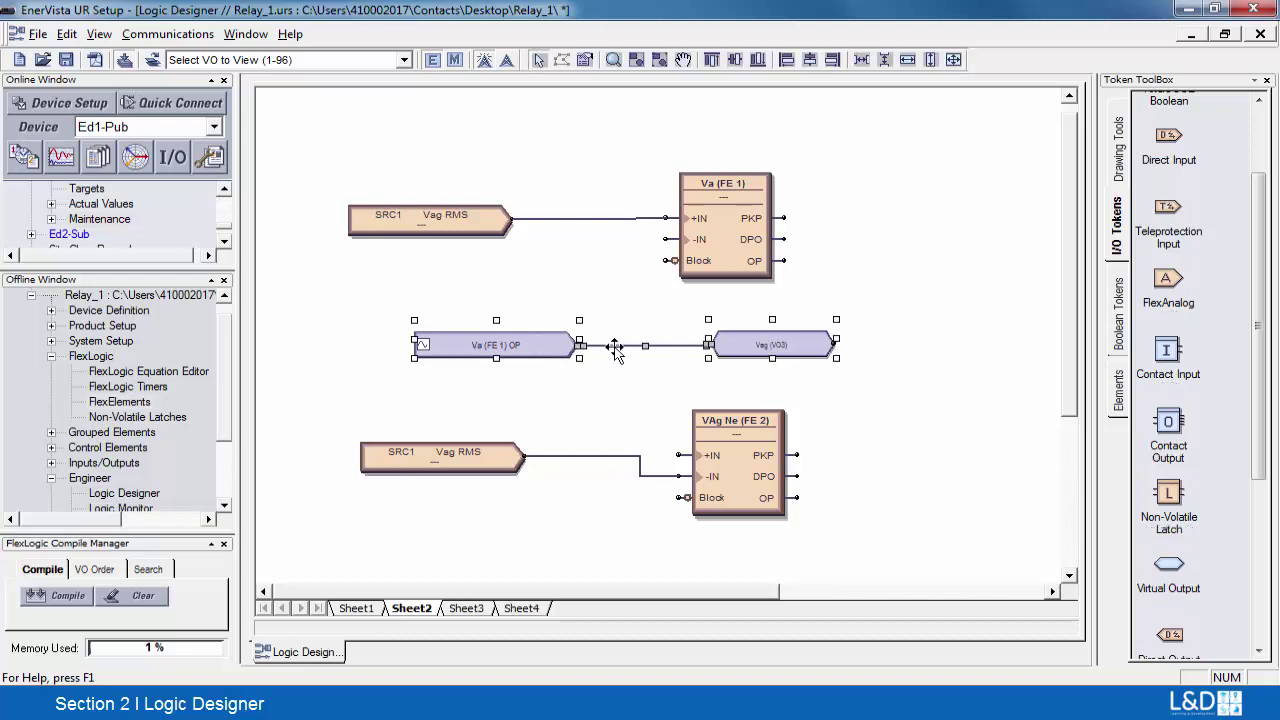
key("ctrl+v")
left_click(523, 546)
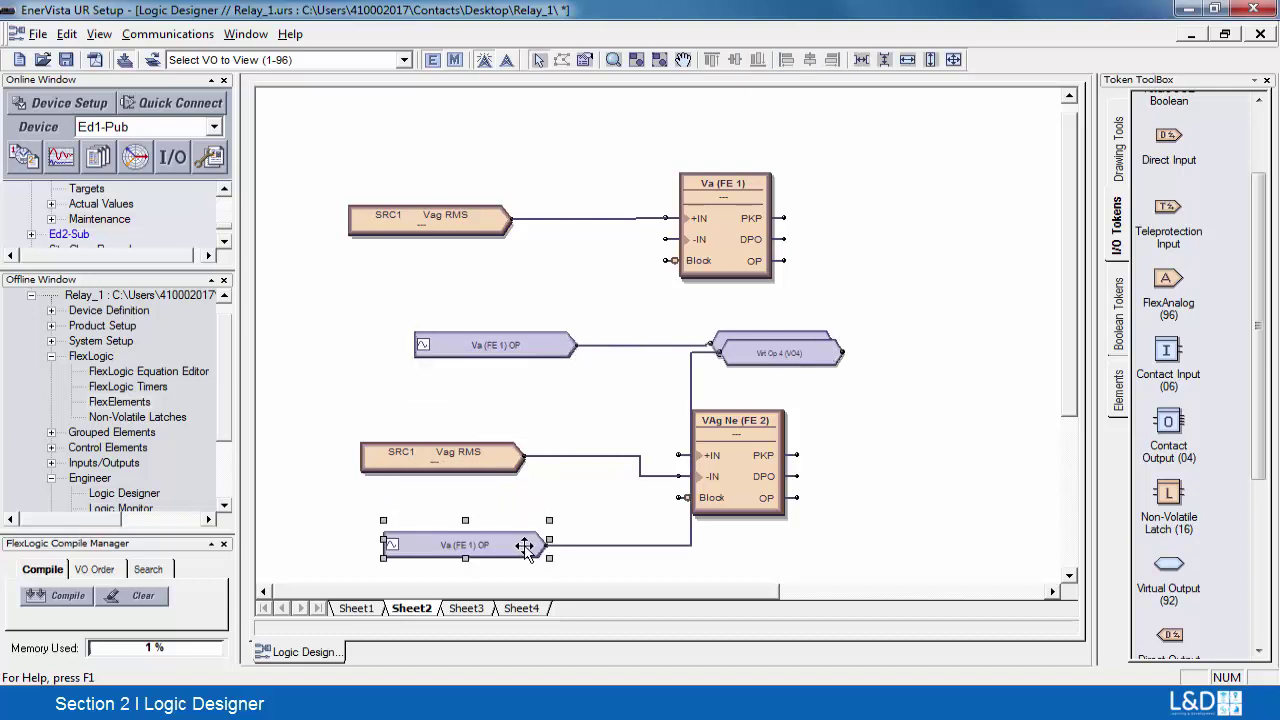
left_click_drag(816, 537, 807, 553)
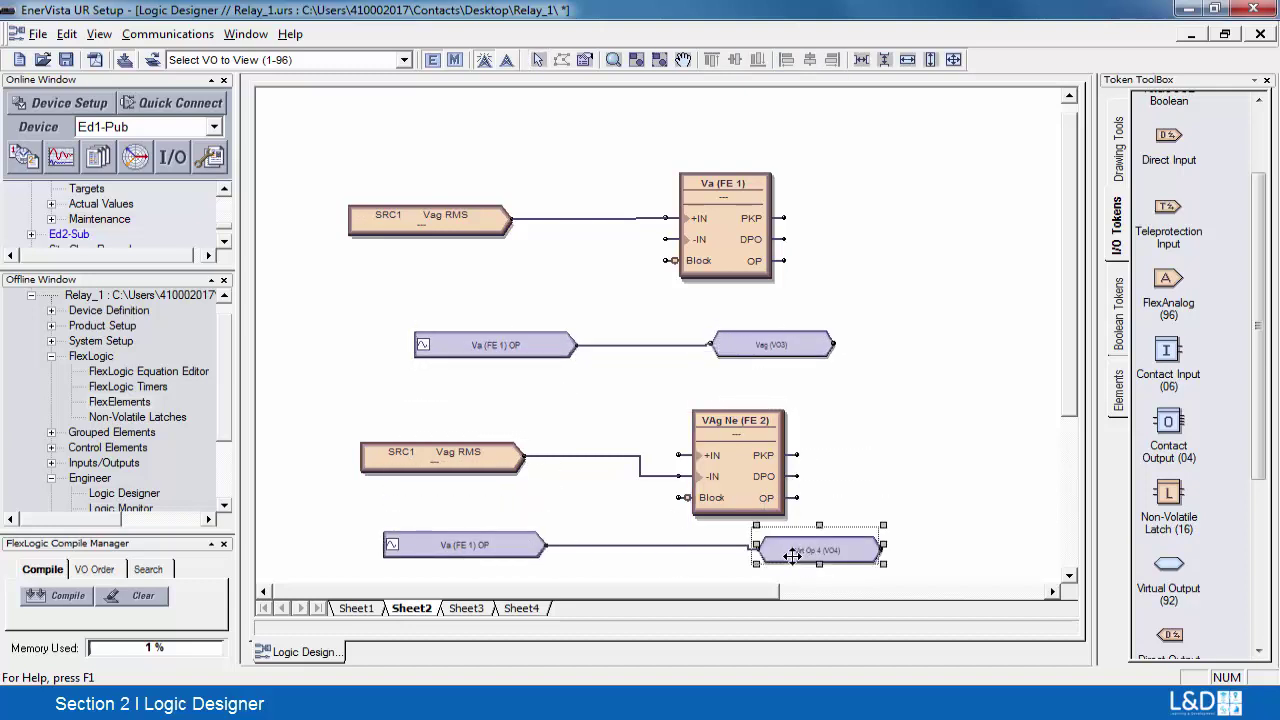
left_click(507, 546)
left_click_drag(507, 546, 501, 558)
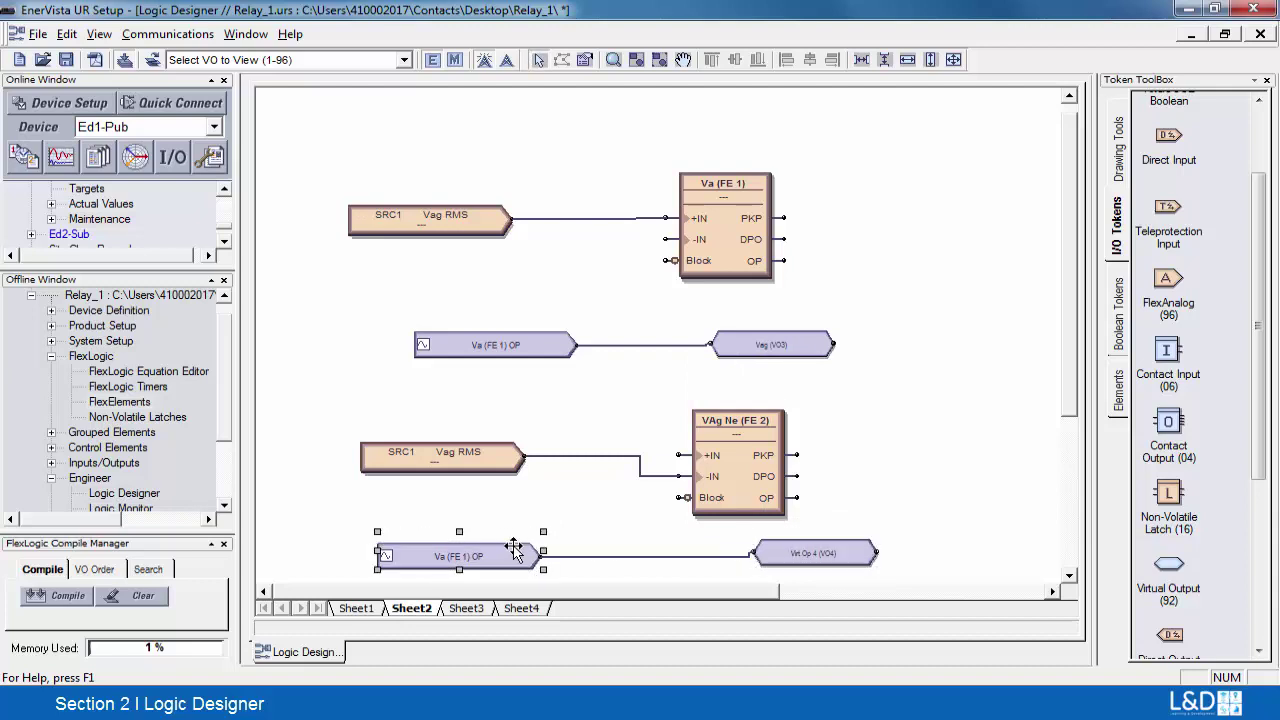
- Review the properties of the copied Va (FE 1) OP input and of the VAg Ne (FE 2) FlexElement
double_click(508, 562)
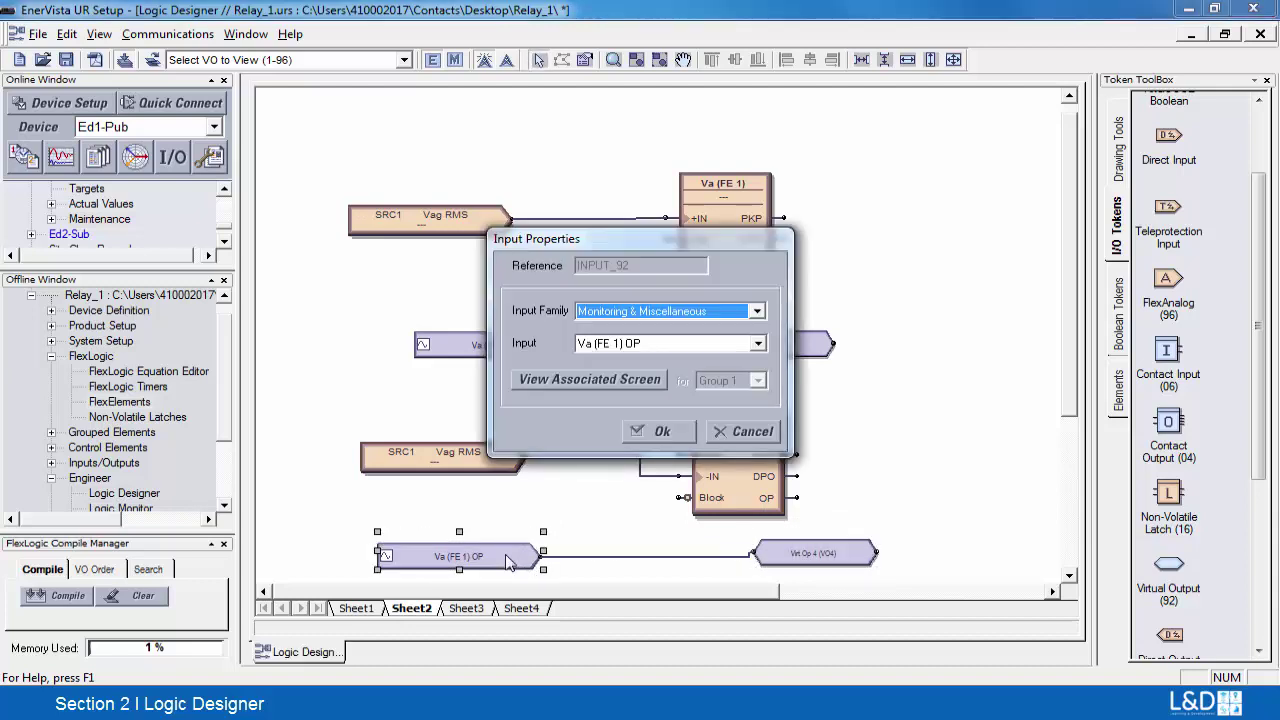
left_click(746, 432)
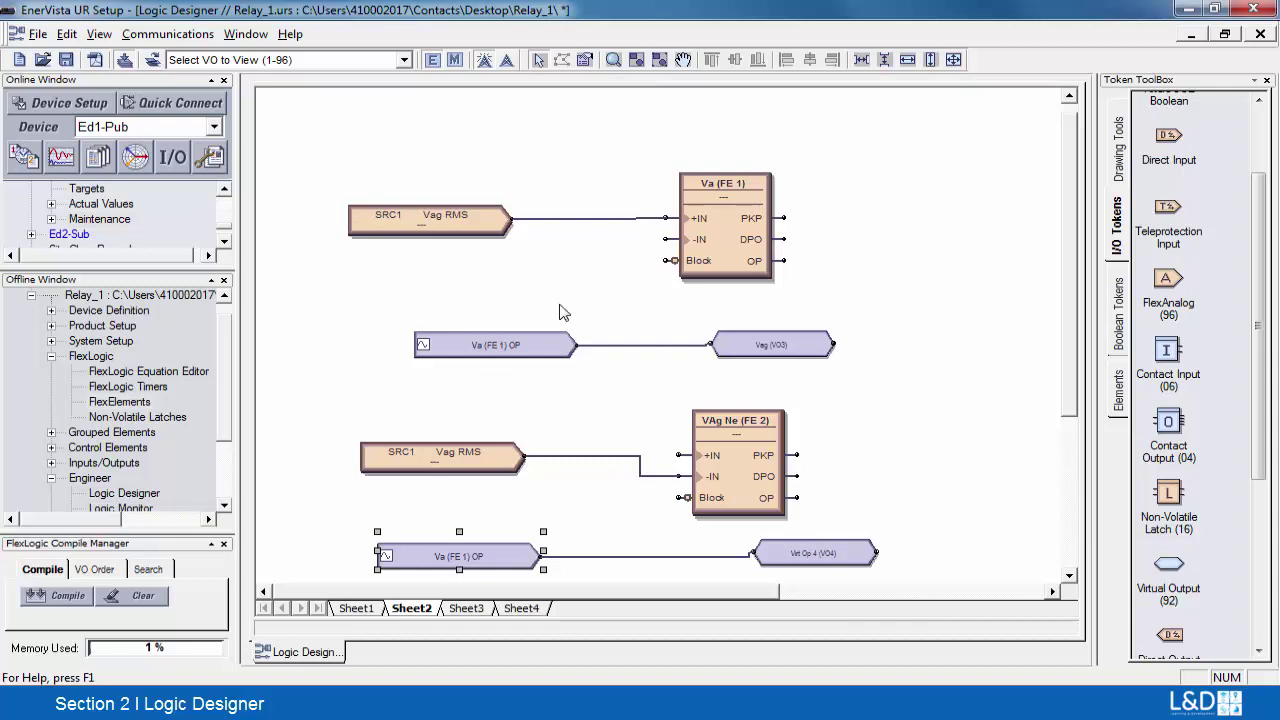
double_click(710, 437)
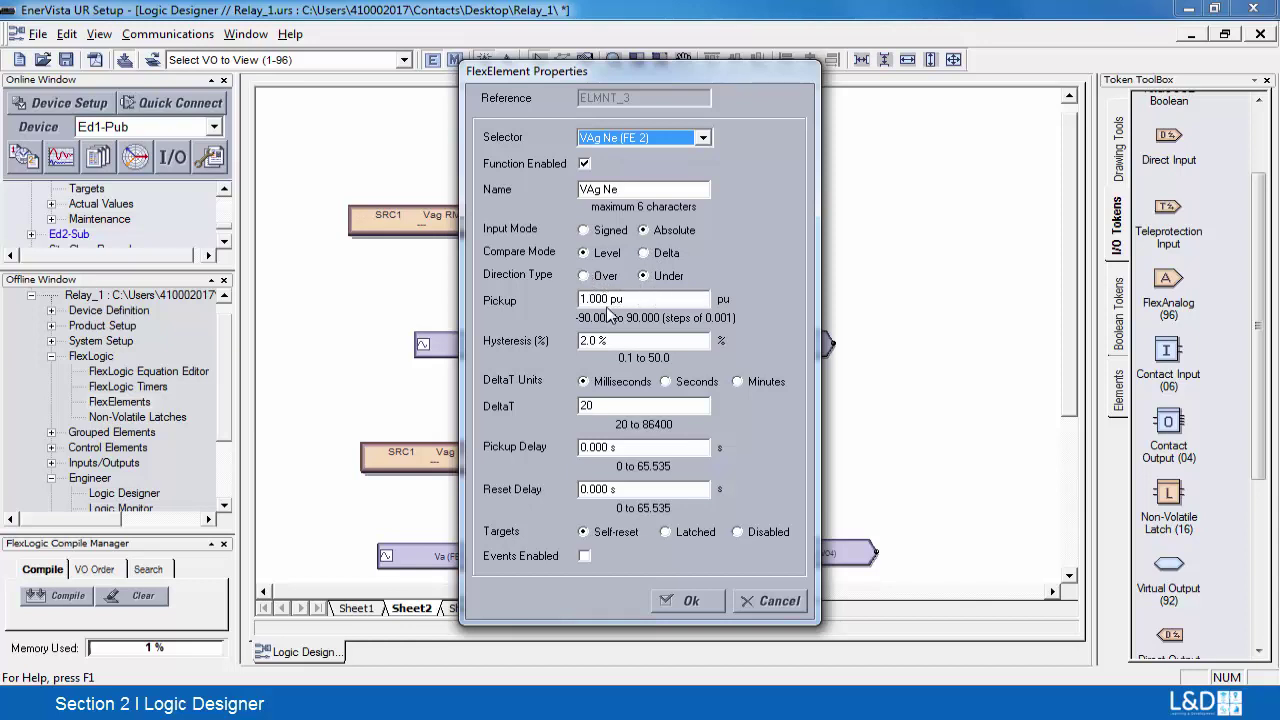
left_click_drag(796, 72, 1217, 73)
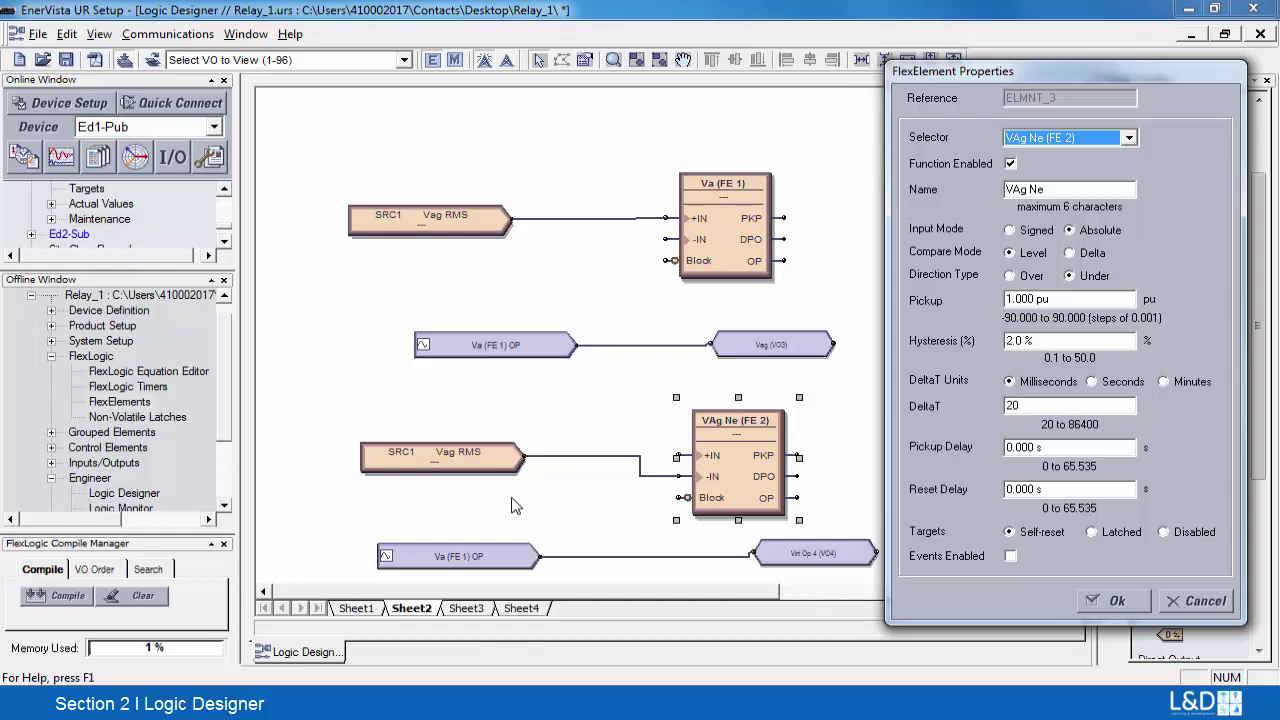
left_click(1110, 602)
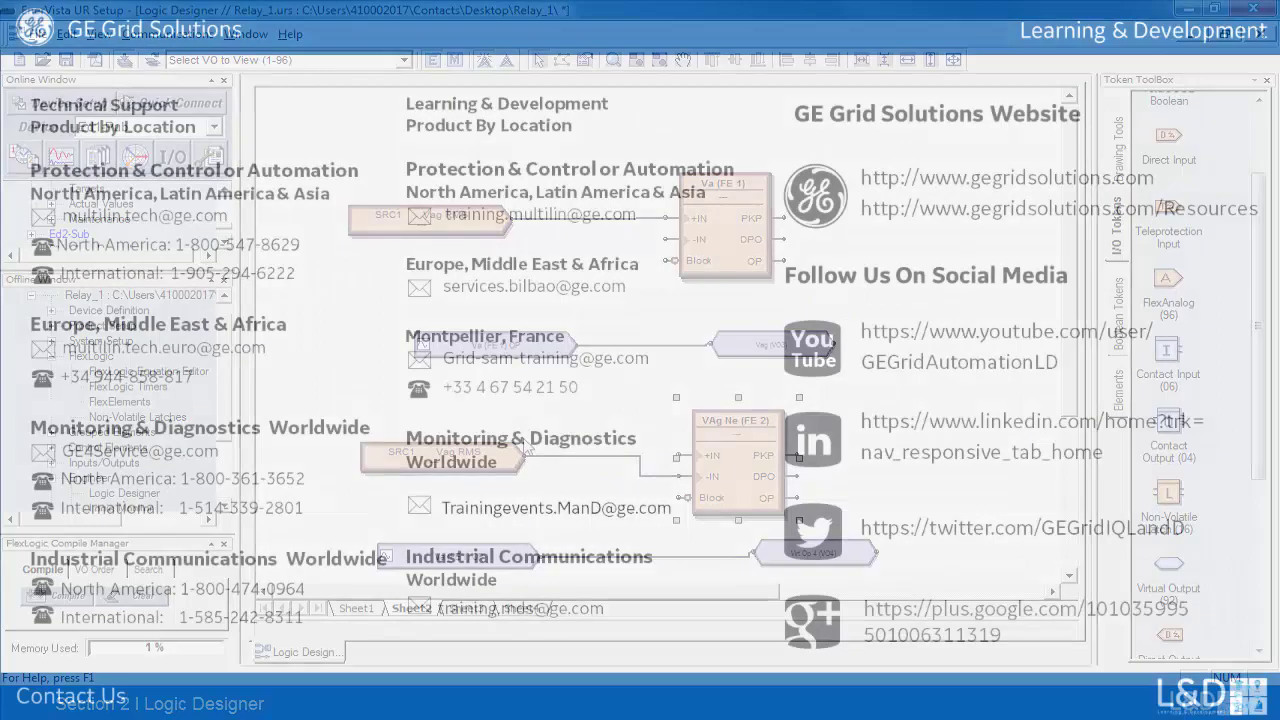